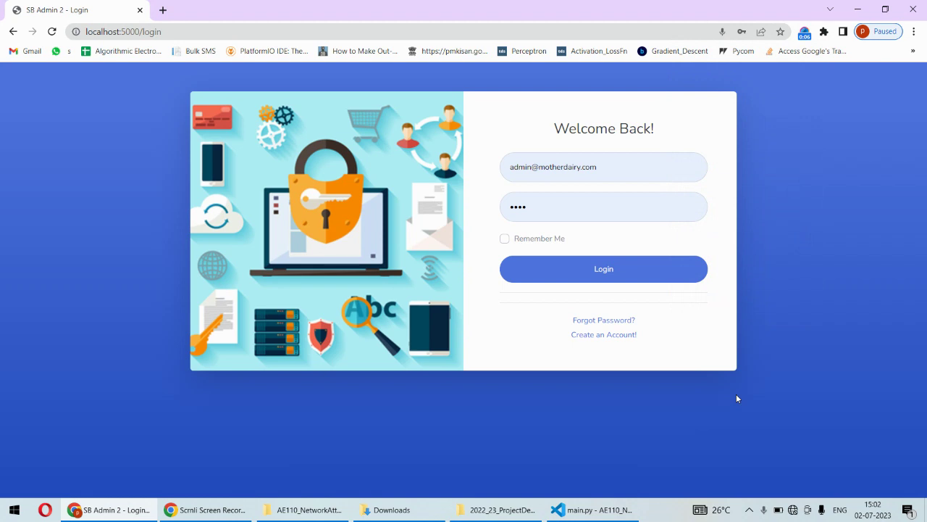
Switch to Visual Studio Code showing main.py beside the running Flask server's request log
left_click(590, 509)
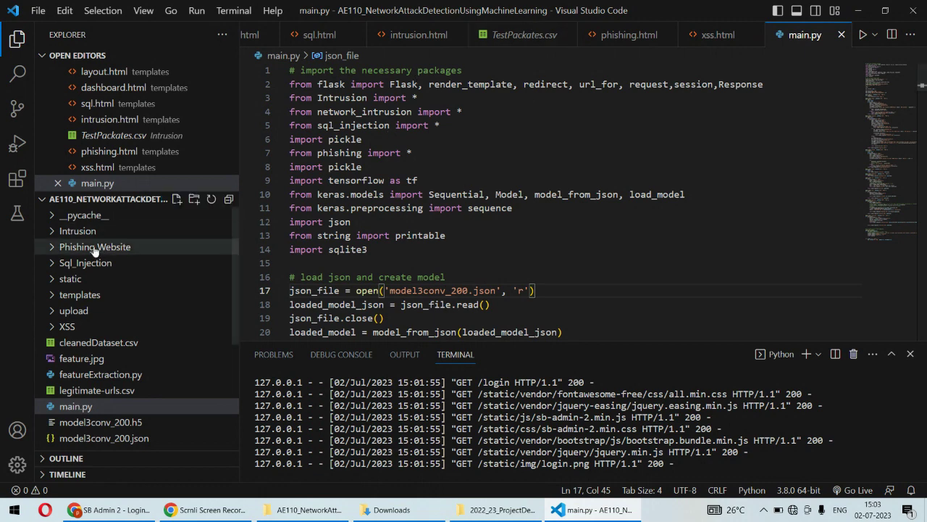
Browse the Intrusion and Phishing Website folders and open sqli.csv from Sql_Injection
left_click(52, 232)
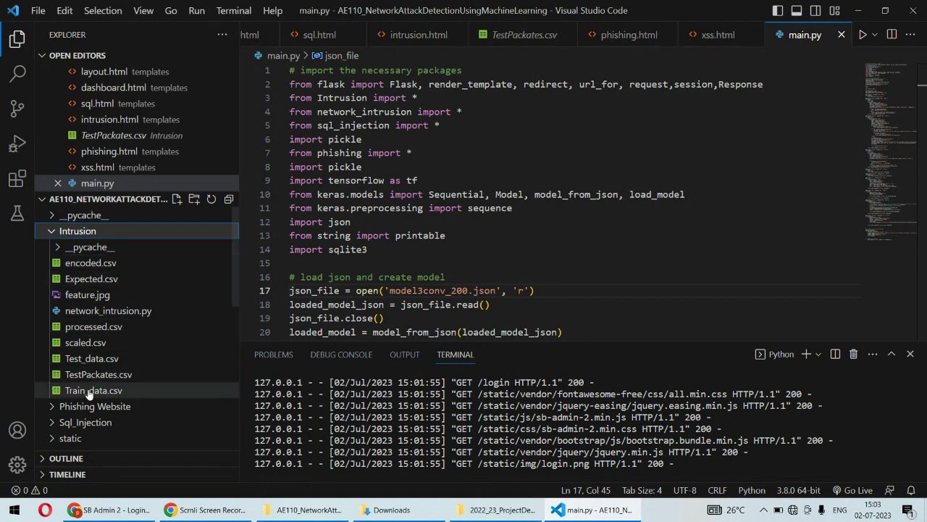
left_click(52, 232)
left_click(54, 248)
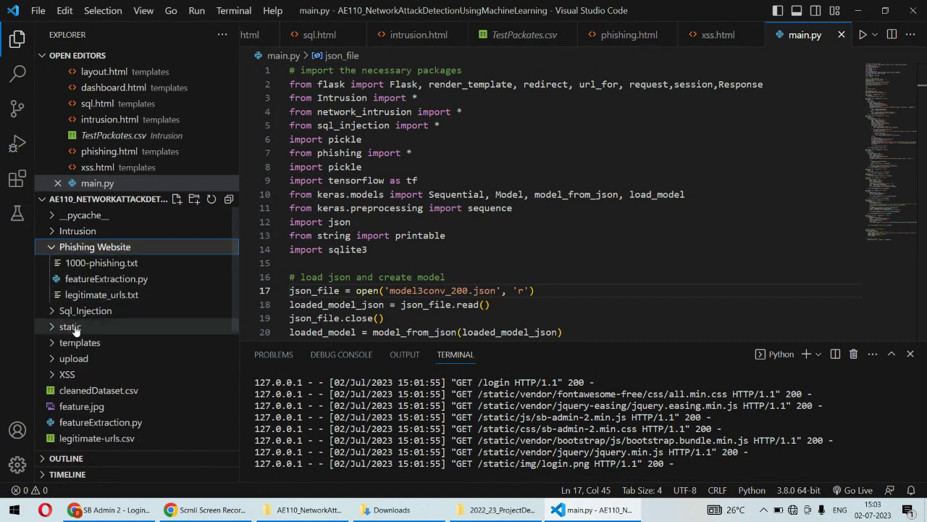
left_click(60, 250)
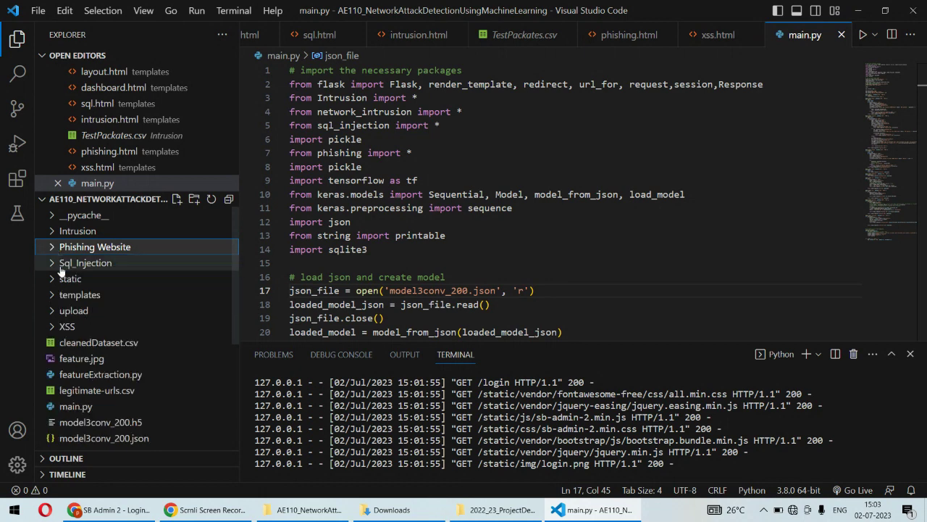
left_click(55, 264)
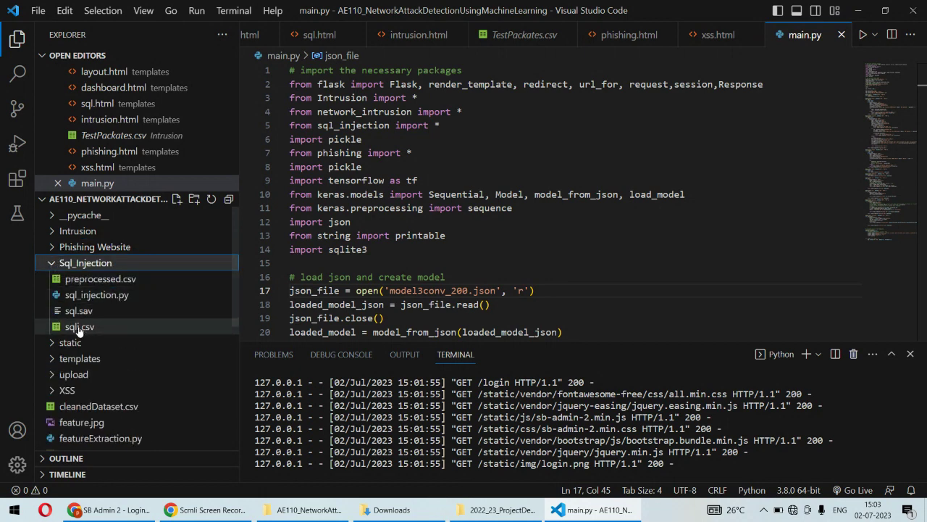
left_click(78, 327)
left_click(55, 265)
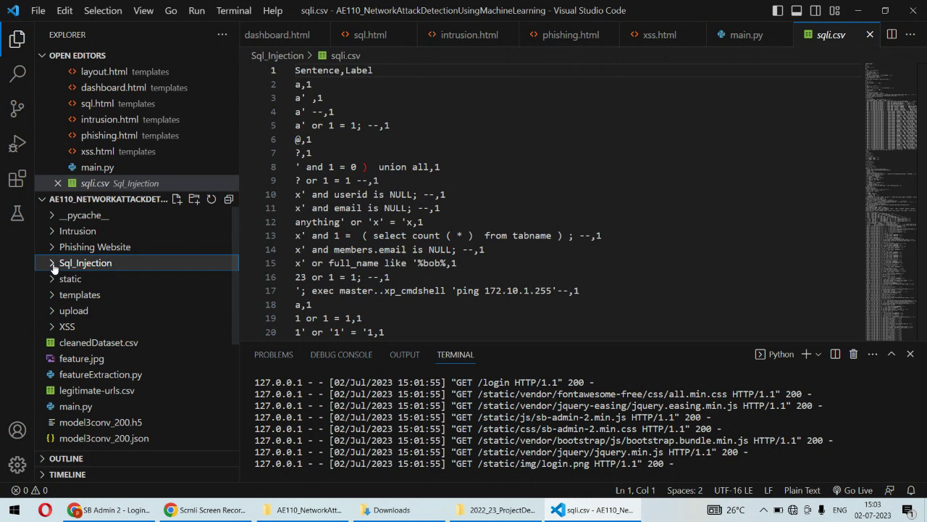
Open XSS_dataset.csv from the XSS folder and scroll through the file tree
left_click(52, 327)
left_click(78, 345)
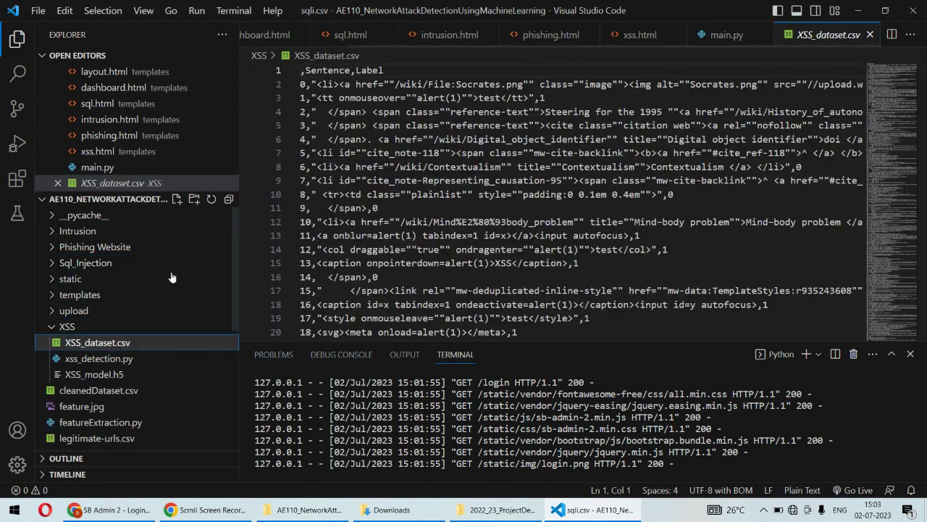
left_click(58, 327)
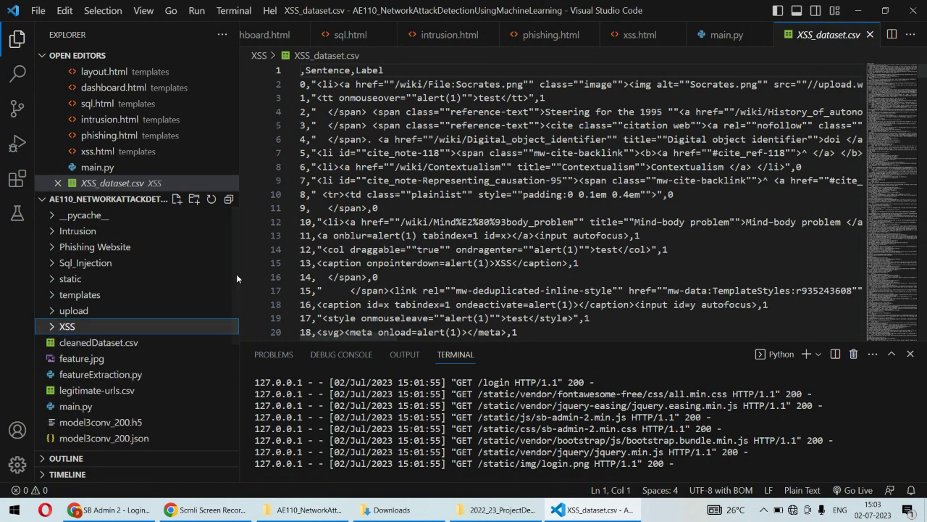
scroll(233, 393, "down", 4)
left_click_drag(234, 399, 235, 439)
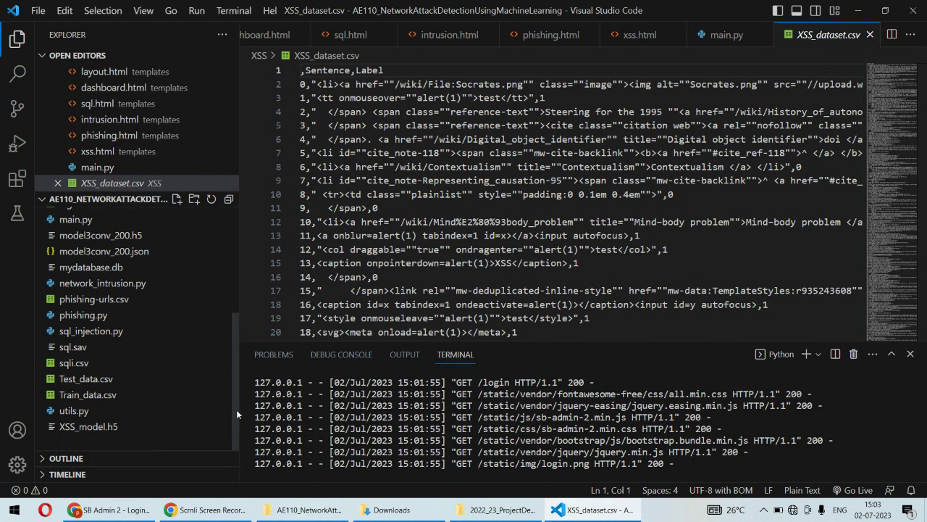
left_click_drag(236, 409, 232, 381)
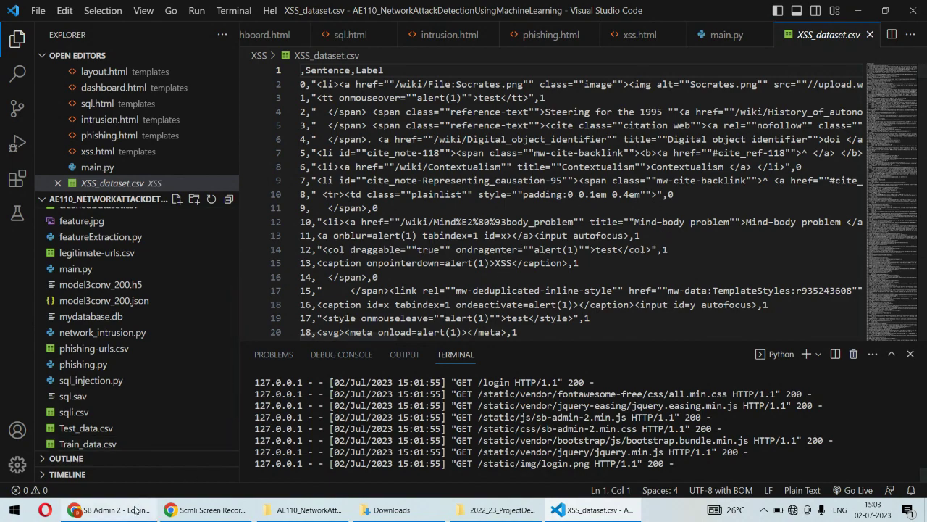
In the web app, visit the registration page, return to login, then go to Forgot Password
left_click(108, 509)
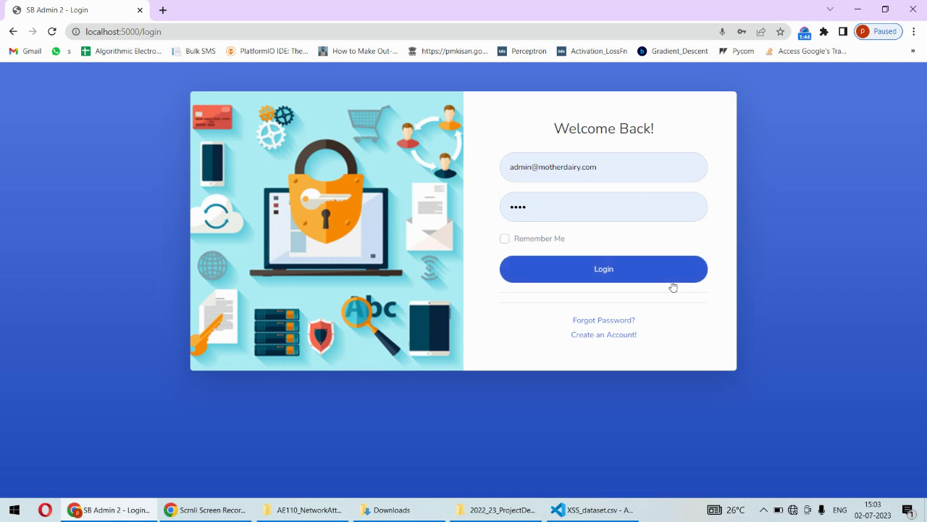
left_click(621, 339)
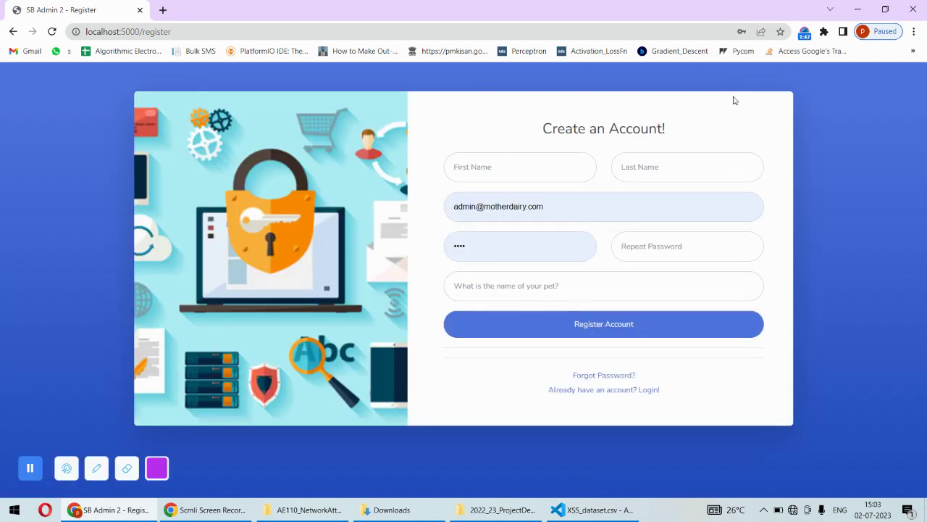
left_click(618, 392)
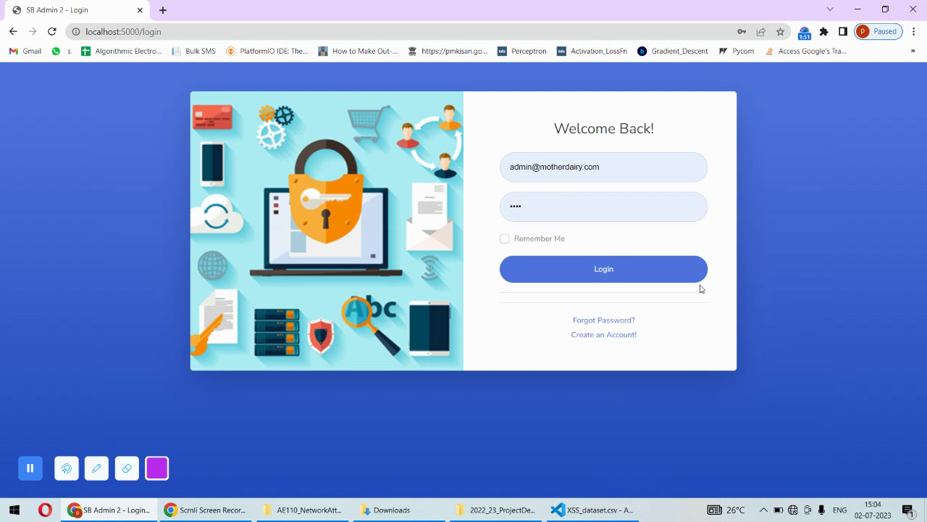
left_click(592, 322)
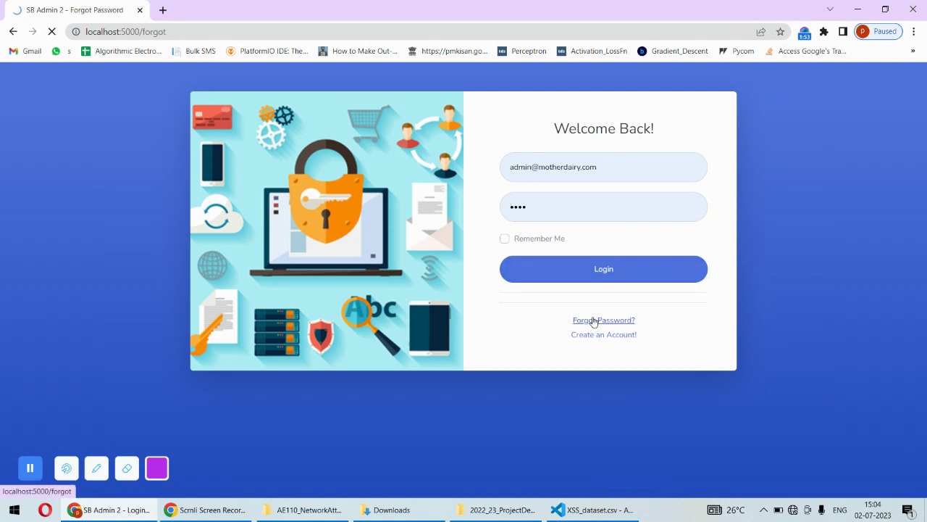
left_click(569, 218)
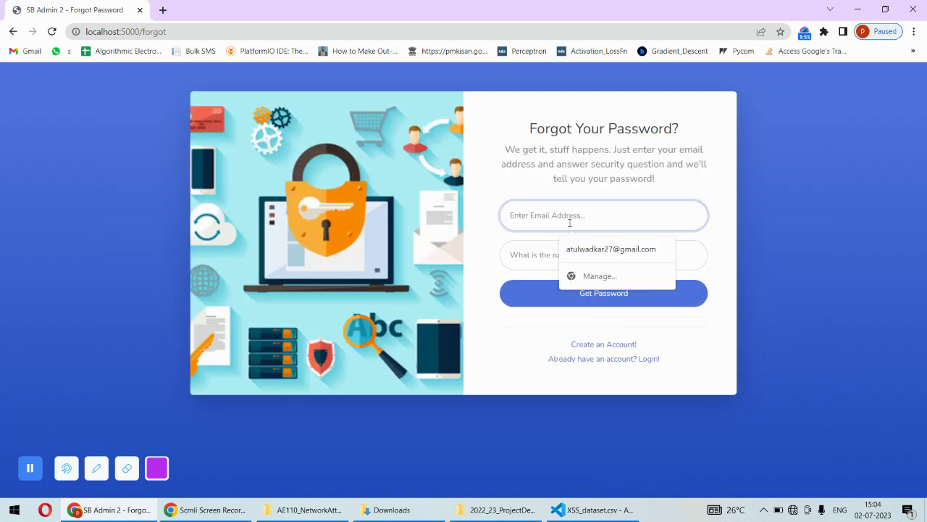
left_click(607, 271)
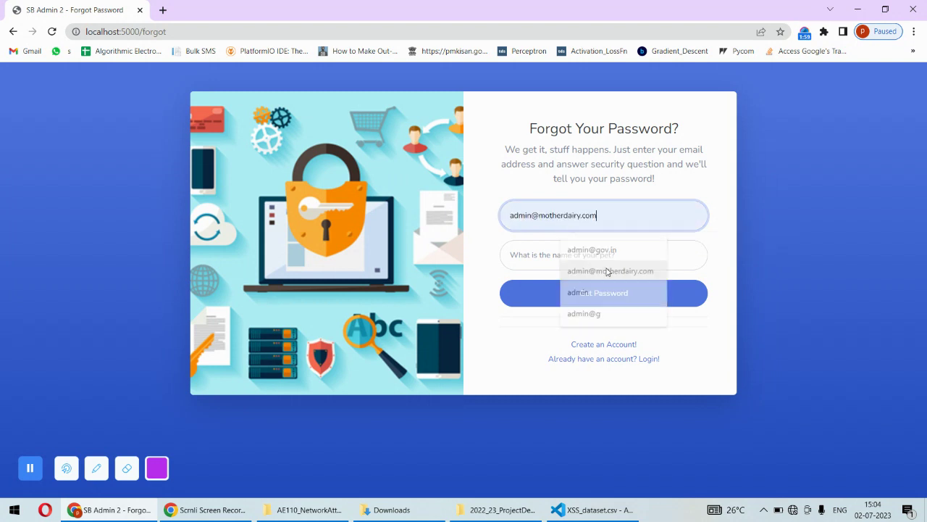
left_click(560, 254)
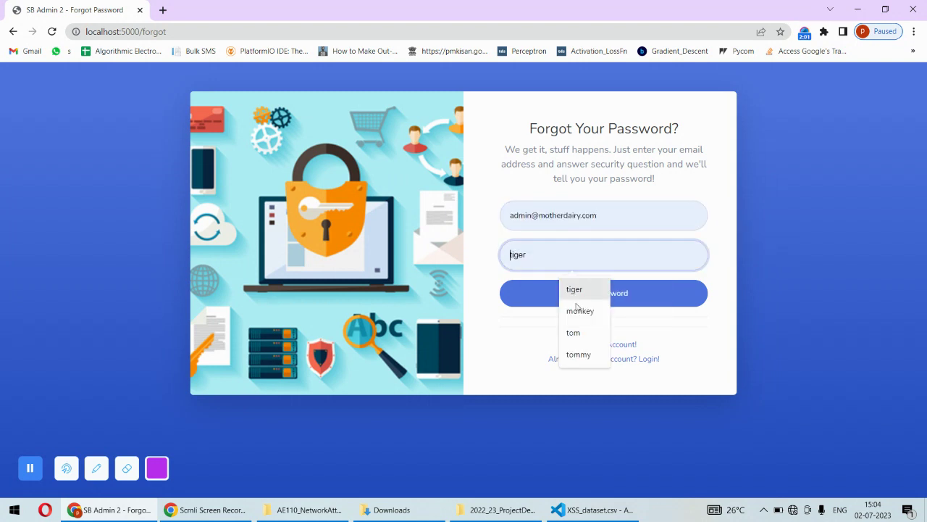
left_click(577, 334)
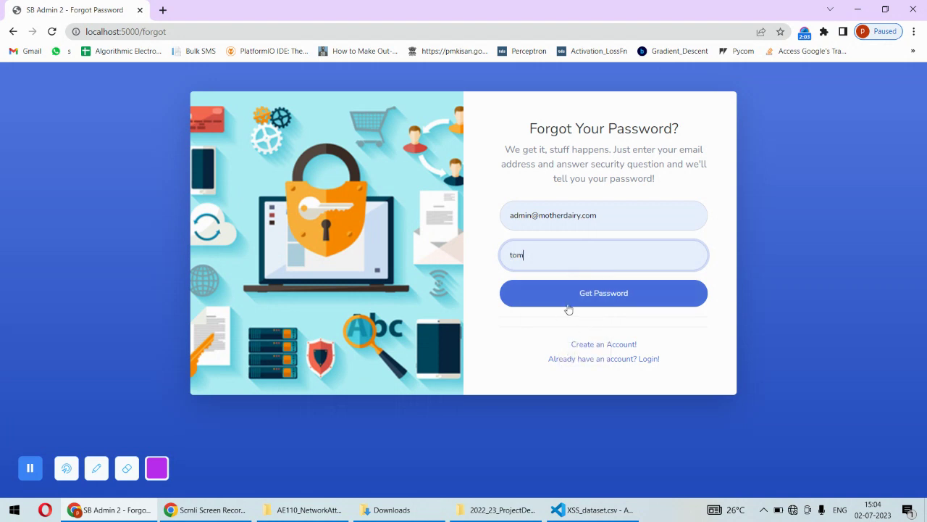
left_click(564, 292)
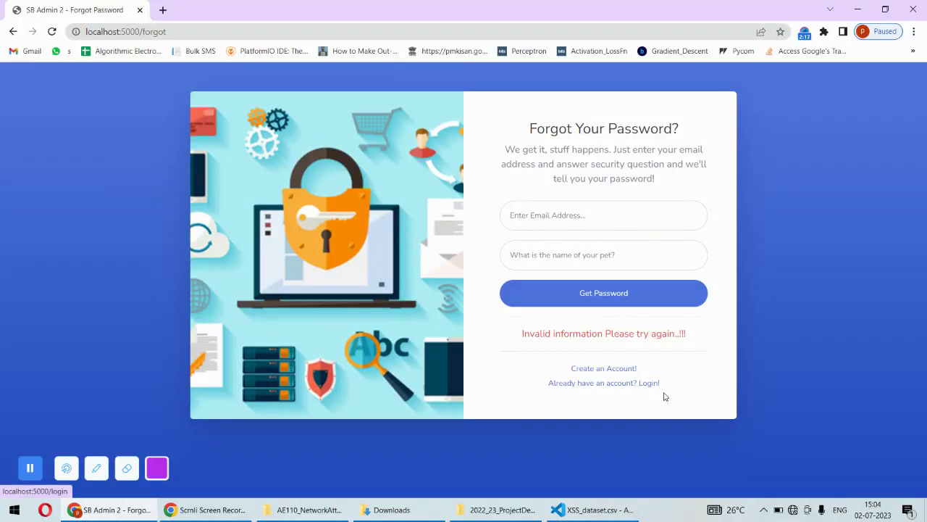
left_click(640, 383)
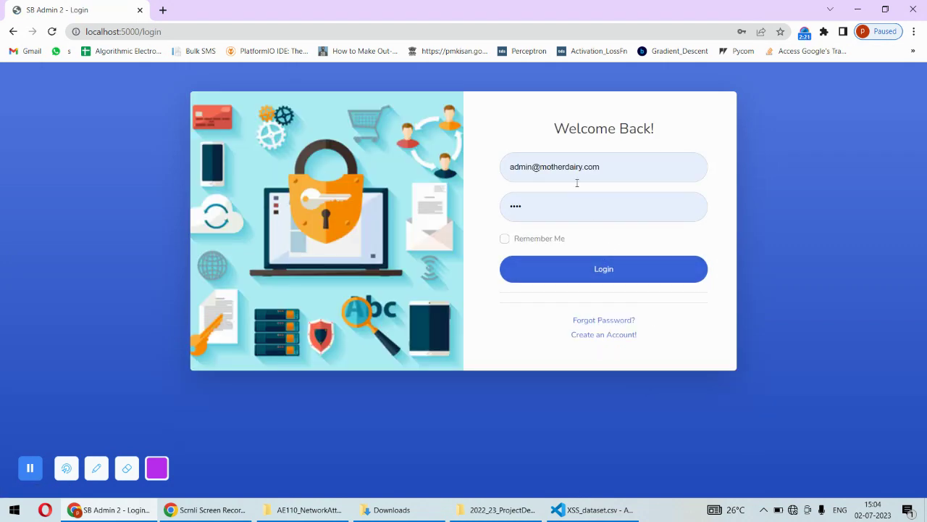
Log in and scroll through the Project Overview home page listing datasets and algorithms
left_click(613, 267)
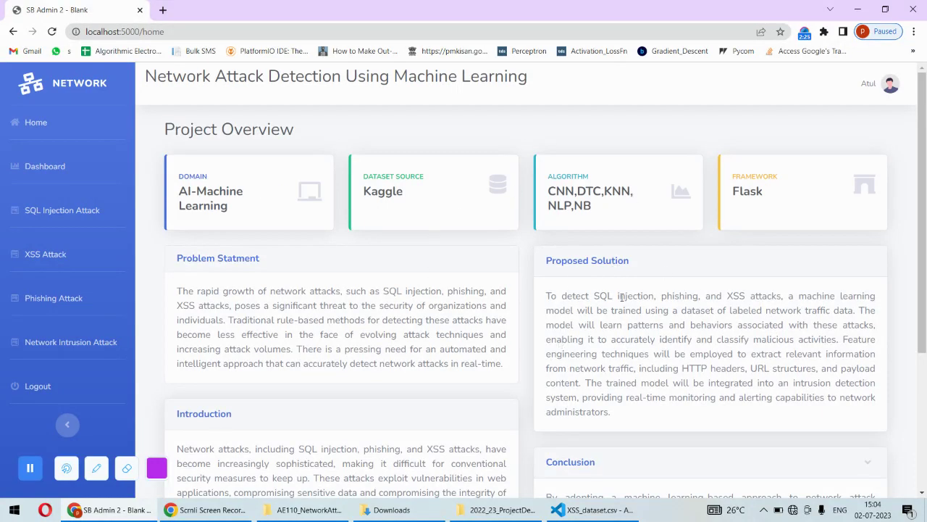
left_click_drag(925, 222, 904, 242)
scroll(904, 242, "up", 2)
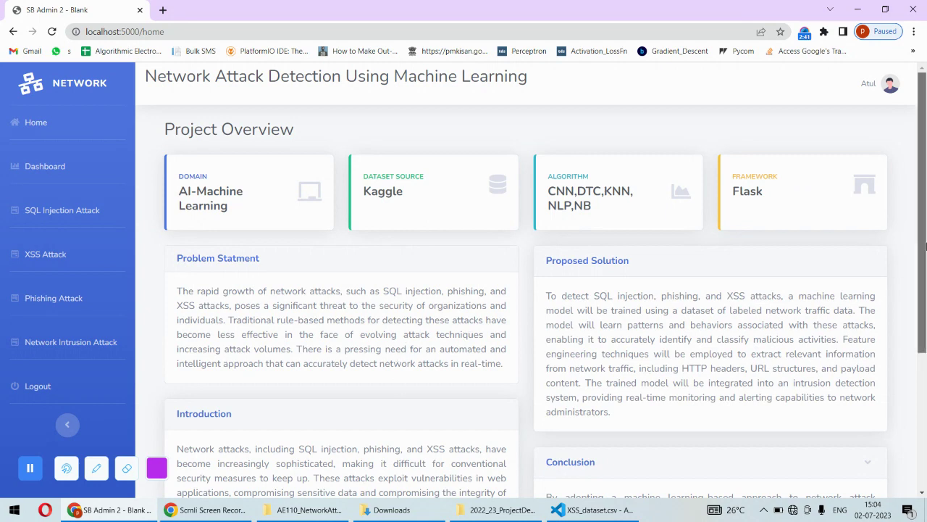
left_click_drag(924, 266, 925, 196)
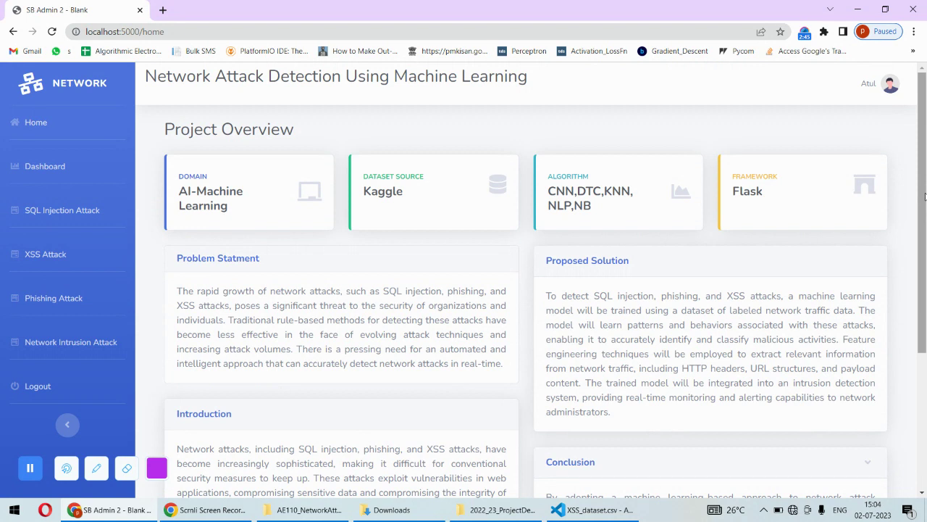
Review the model accuracy dashboard, then open the SQL Injection Attack page's empty query box
left_click(66, 167)
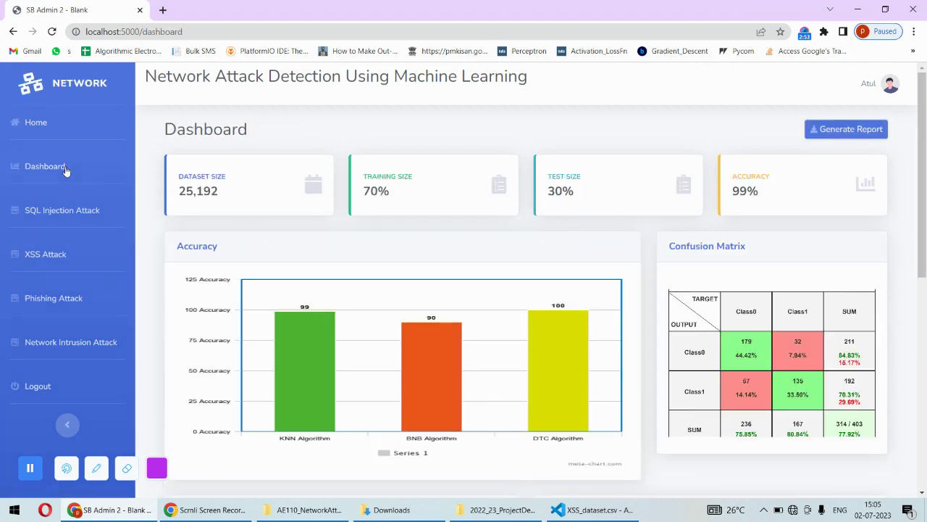
left_click_drag(924, 219, 926, 410)
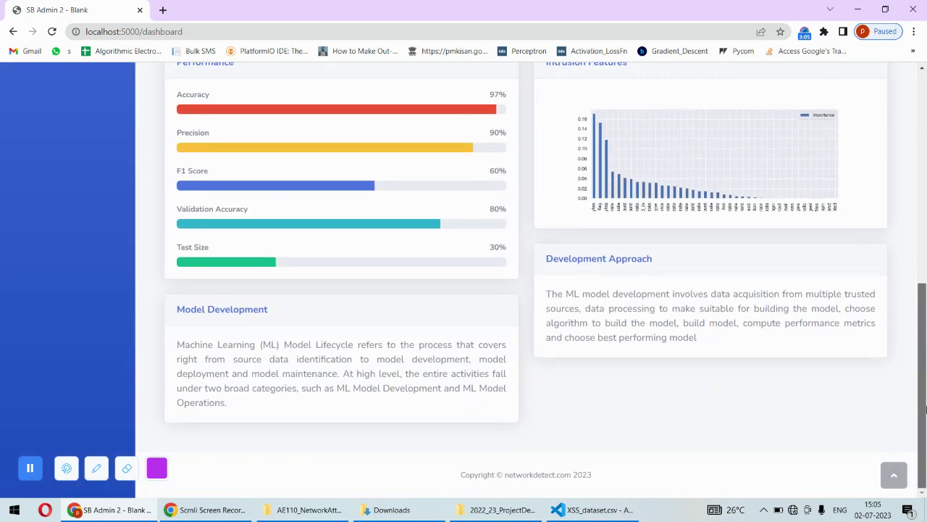
left_click(894, 475)
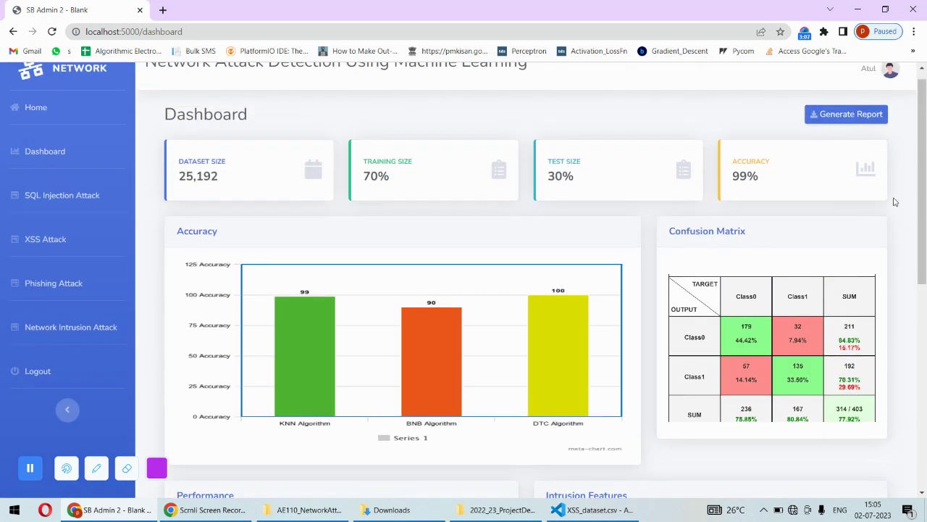
left_click_drag(919, 181, 918, 176)
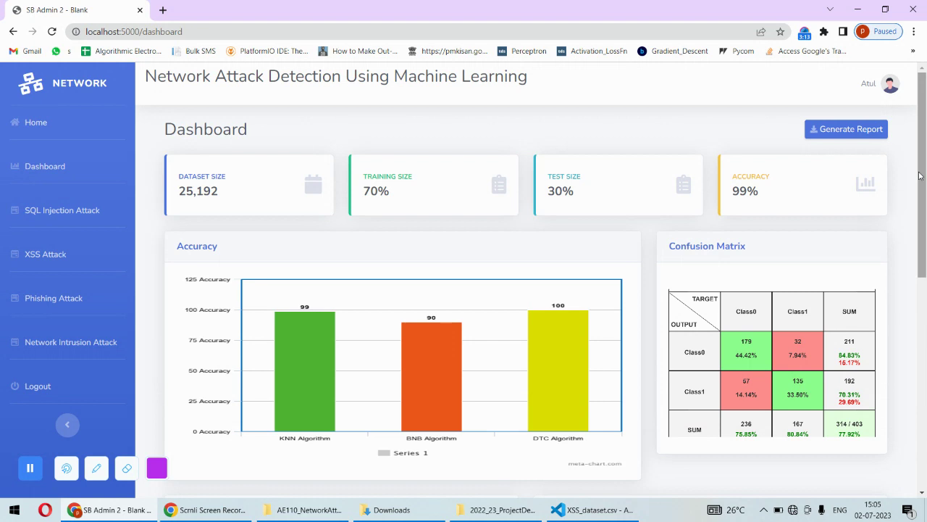
left_click(101, 212)
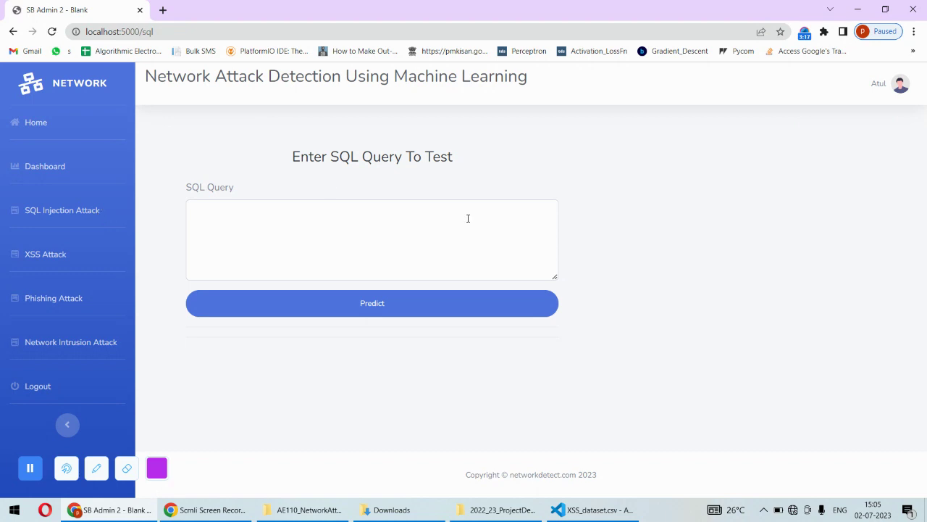
left_click(270, 230)
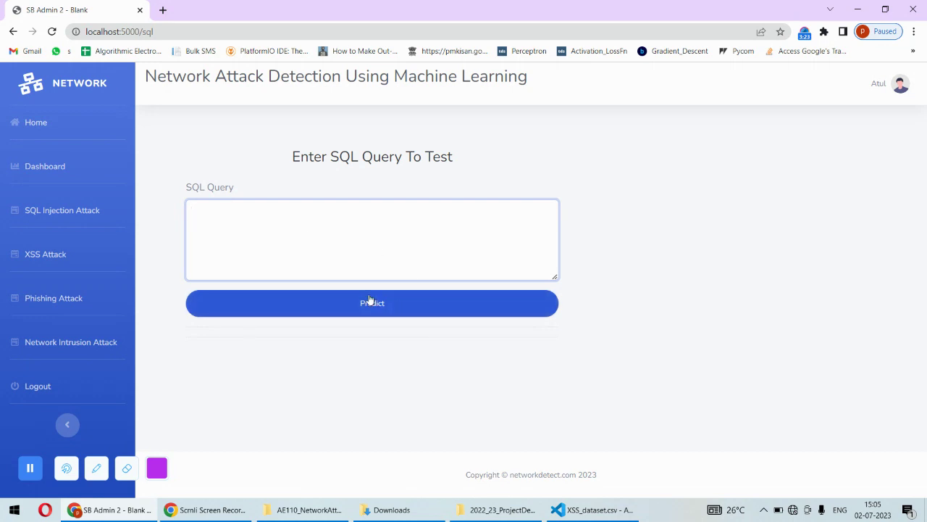
Open sqli.csv in VS Code and copy the injection query on line 171
left_click(588, 510)
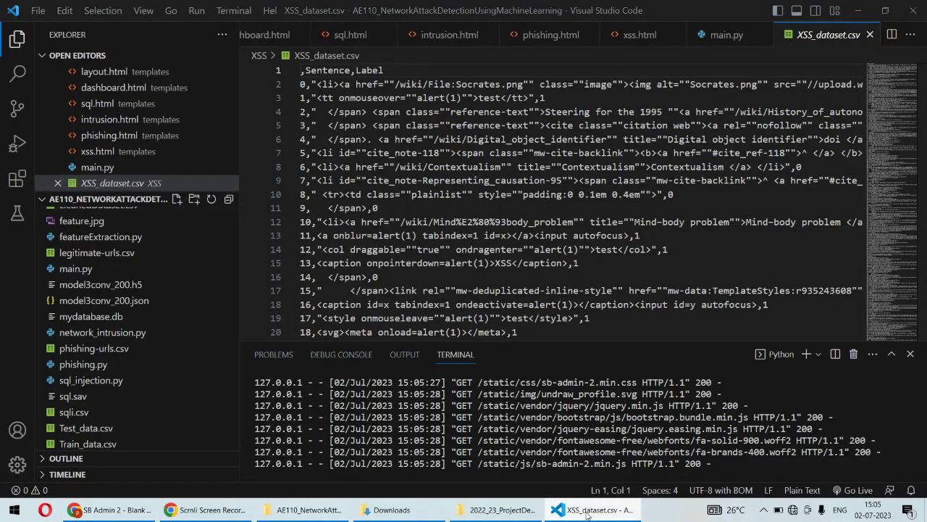
left_click(75, 412)
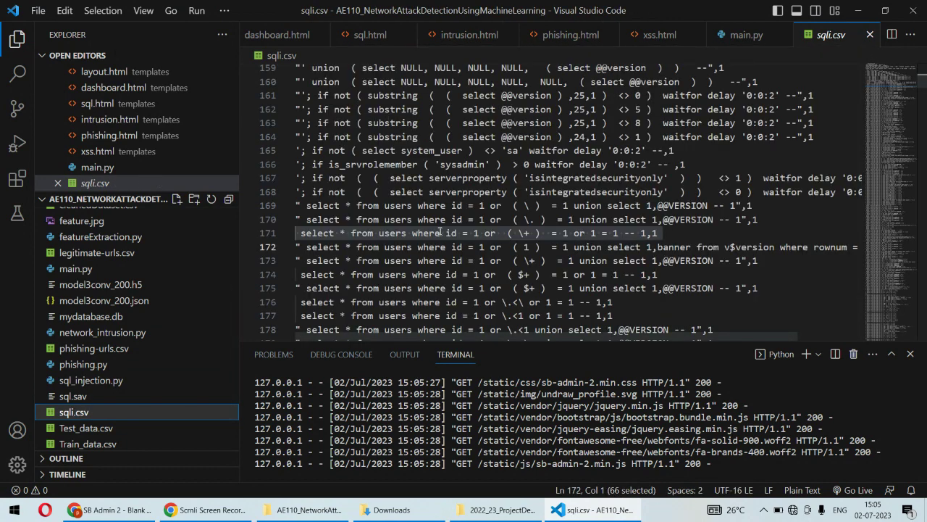
double_click(438, 232)
left_click(440, 232)
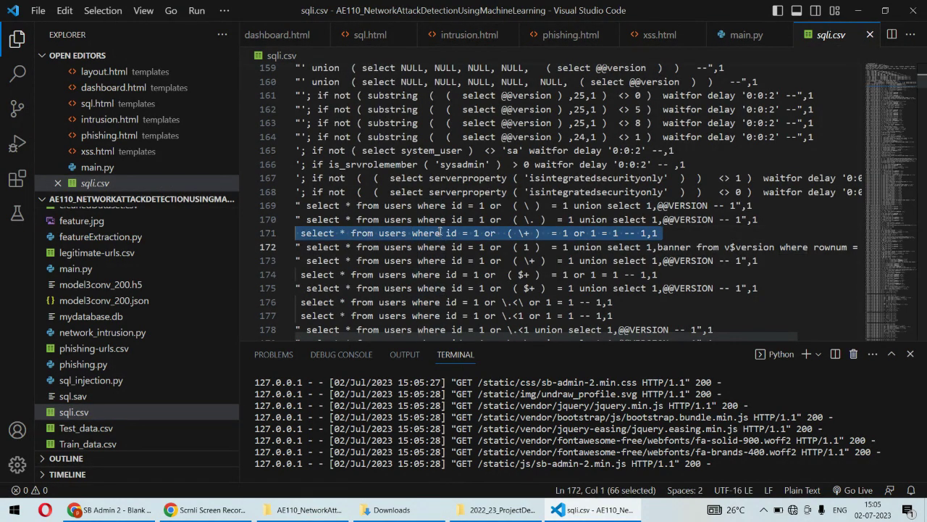
Predict the pasted line-171 query with its ',1' label removed; it's classified SQL Injection
left_click(112, 510)
left_click(334, 229)
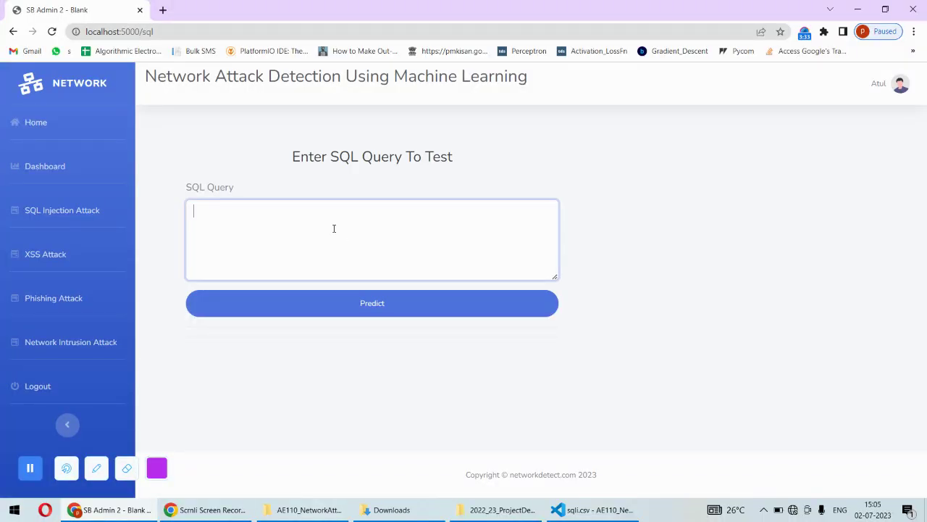
type("select * from users where id = 1 or  (\\+ ) = 1 or 1 = 1 -- 1,1")
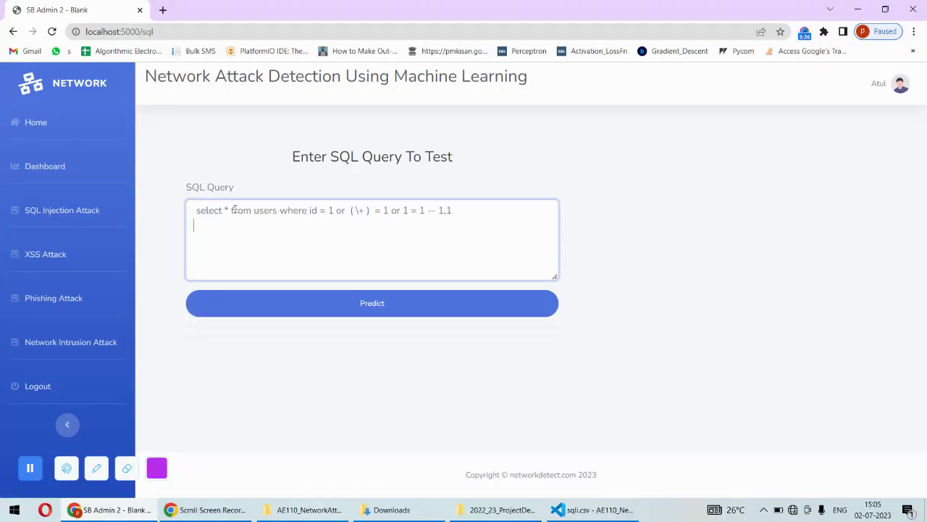
key("BackSpace")
key("BackSpace")
key("BackSpace")
left_click(372, 303)
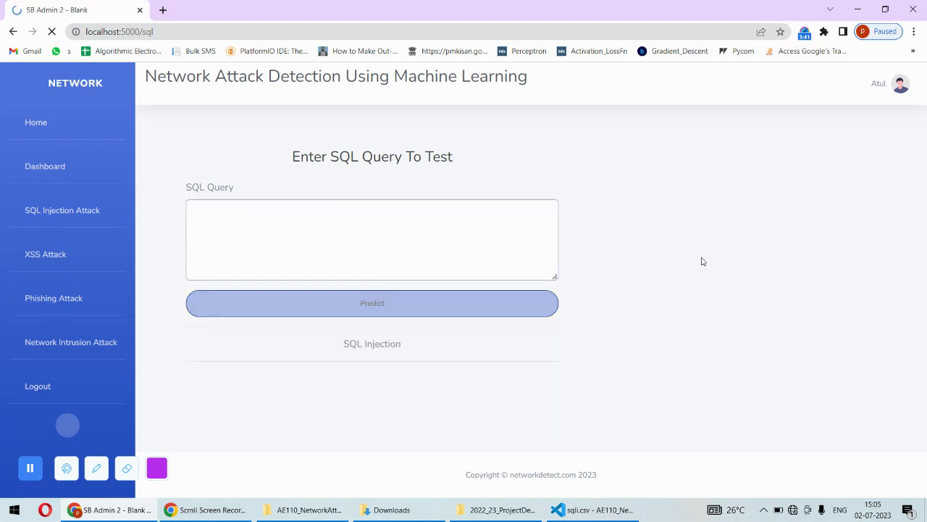
left_click_drag(410, 347, 328, 346)
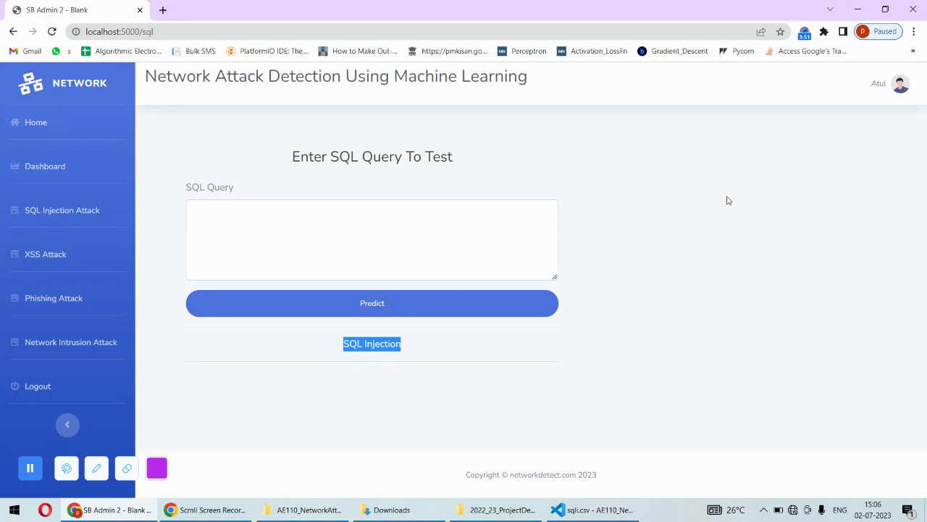
left_click(44, 255)
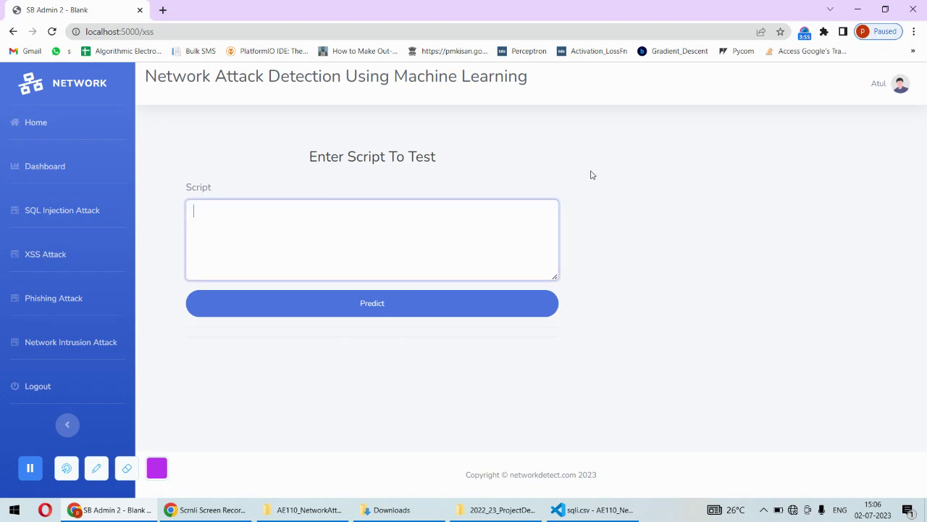
left_click(593, 509)
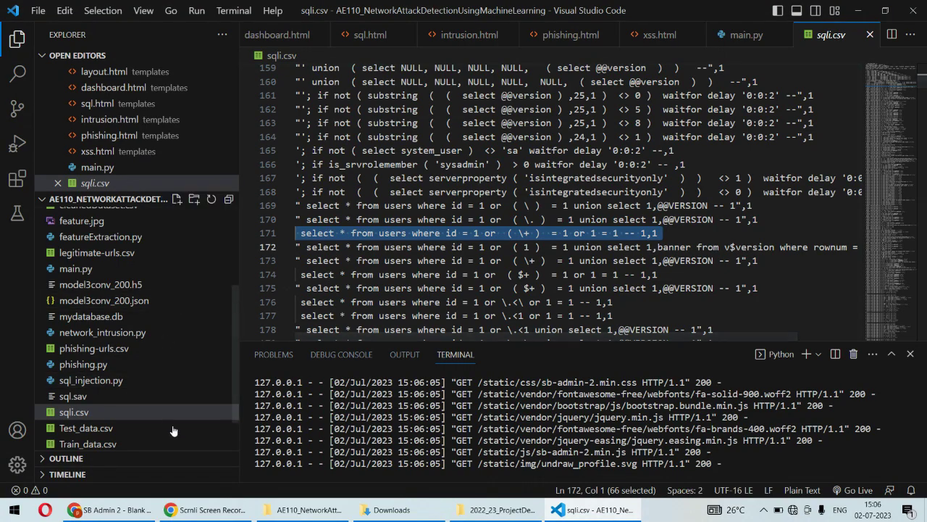
Open XSS_dataset.csv from the XSS folder and copy the sample script on line 2
scroll(231, 395, "down", 2)
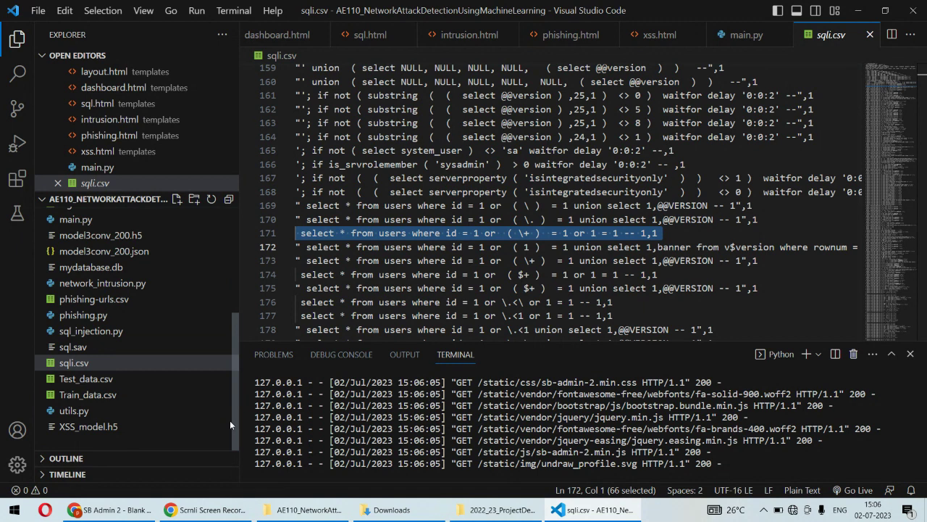
scroll(230, 392, "up", 3)
scroll(230, 324, "up", 4)
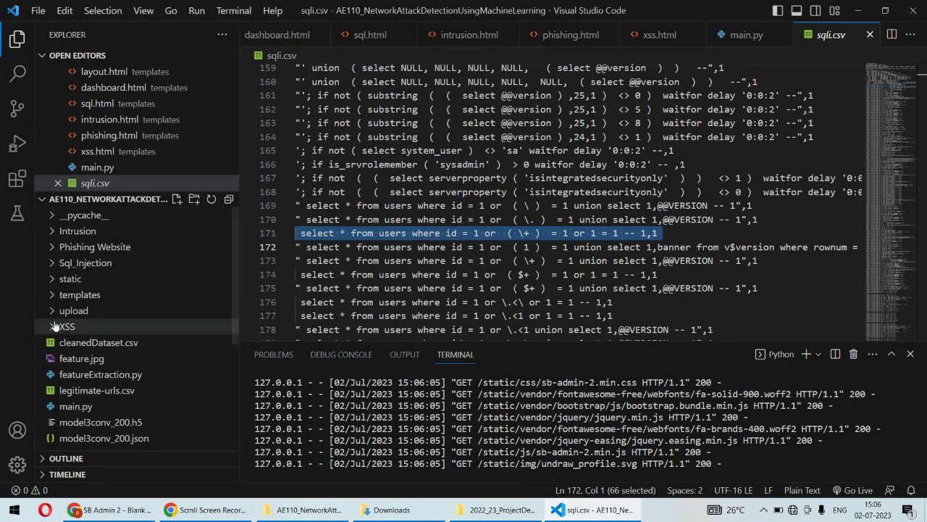
left_click(65, 325)
left_click(90, 342)
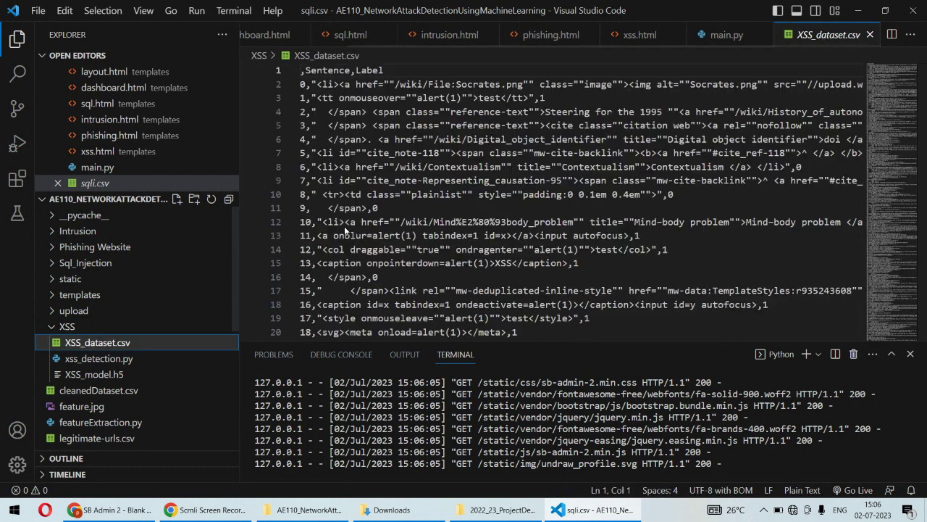
triple_click(453, 86)
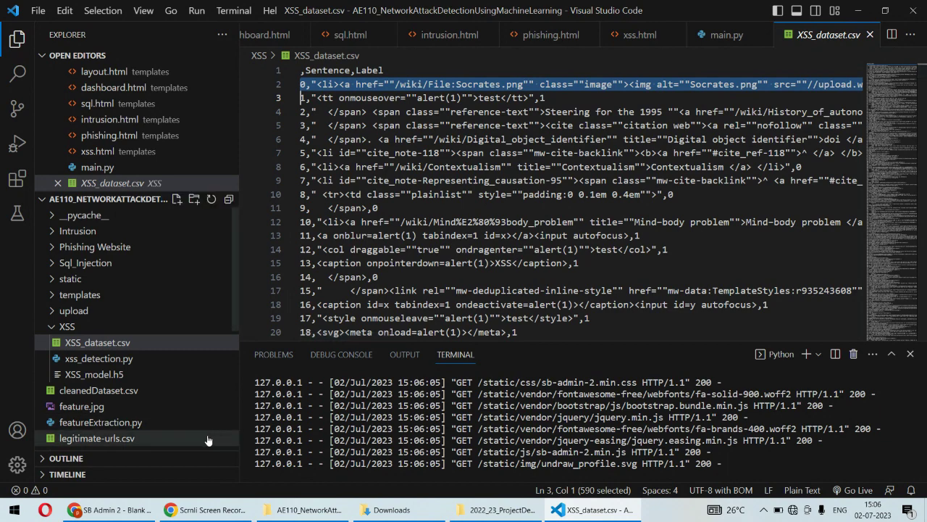
Paste the Socrates.png script, strip its leading '0,' and trailing '0', and predict: Normal
left_click(115, 512)
left_click(286, 269)
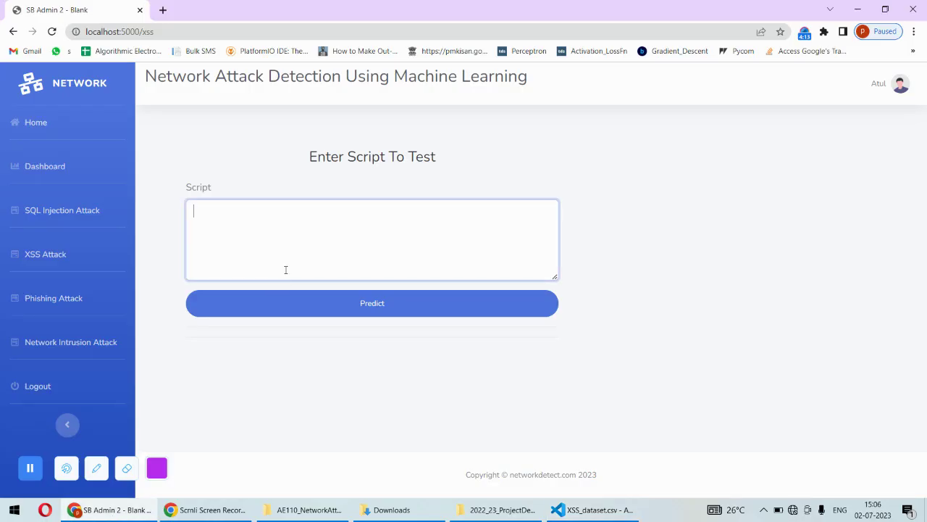
key("ctrl+v")
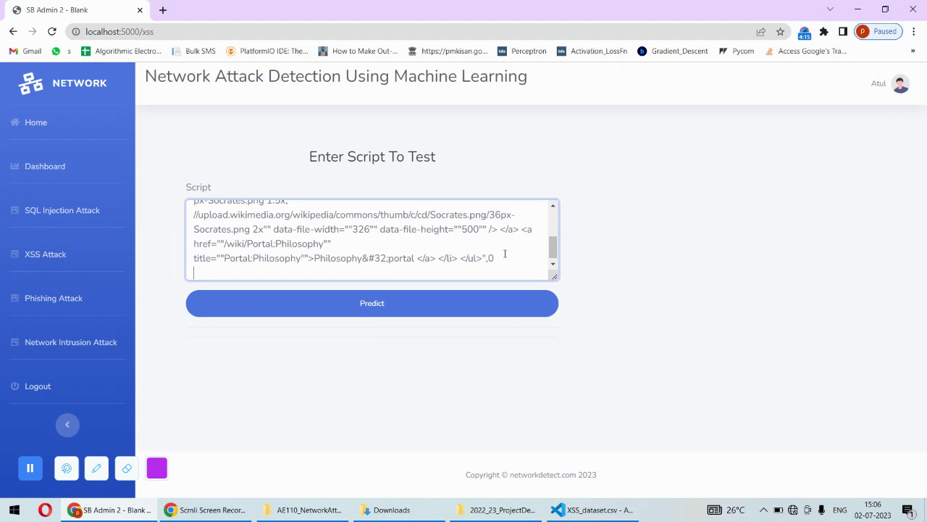
key("BackSpace")
key("BackSpace")
left_click_drag(554, 250, 552, 191)
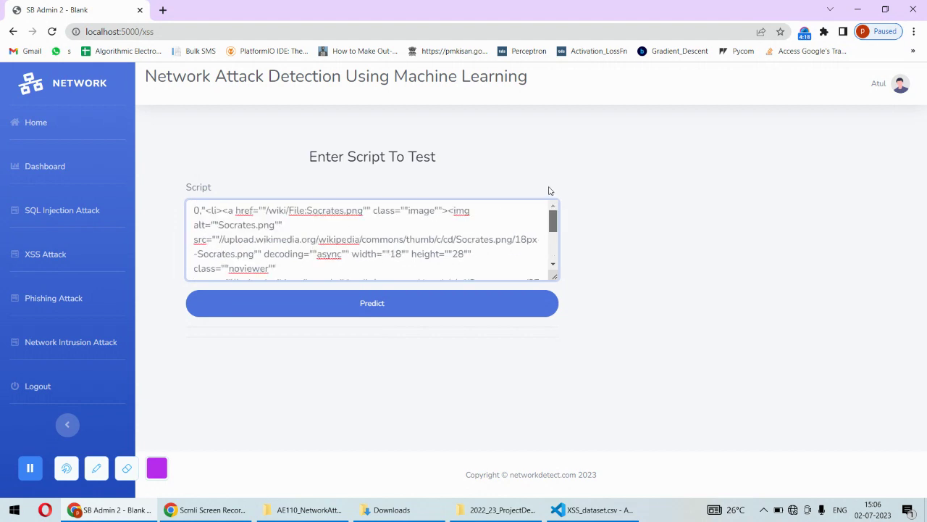
left_click(202, 210)
key("BackSpace")
key("BackSpace")
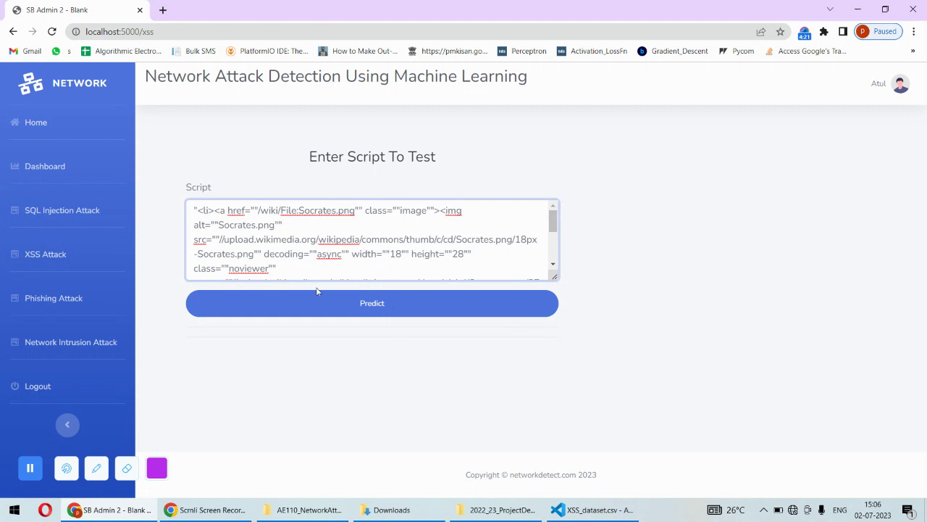
left_click(331, 301)
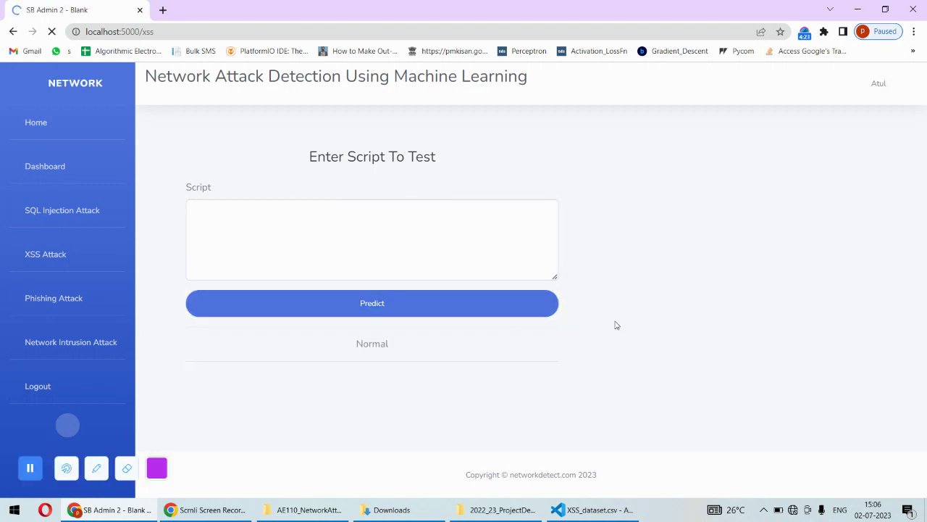
left_click_drag(411, 349, 347, 346)
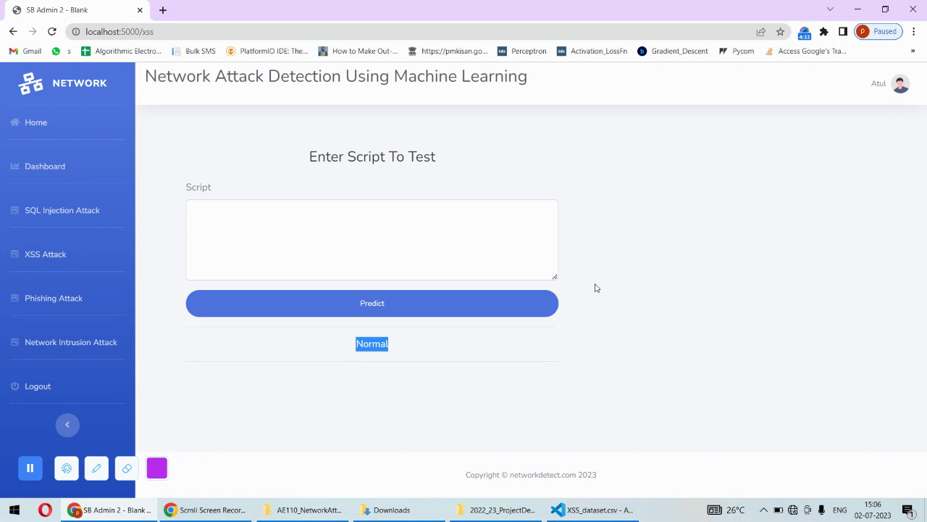
On the phishing page, test the algorithmic-academy.com URL, which comes back Legitimate
left_click(66, 298)
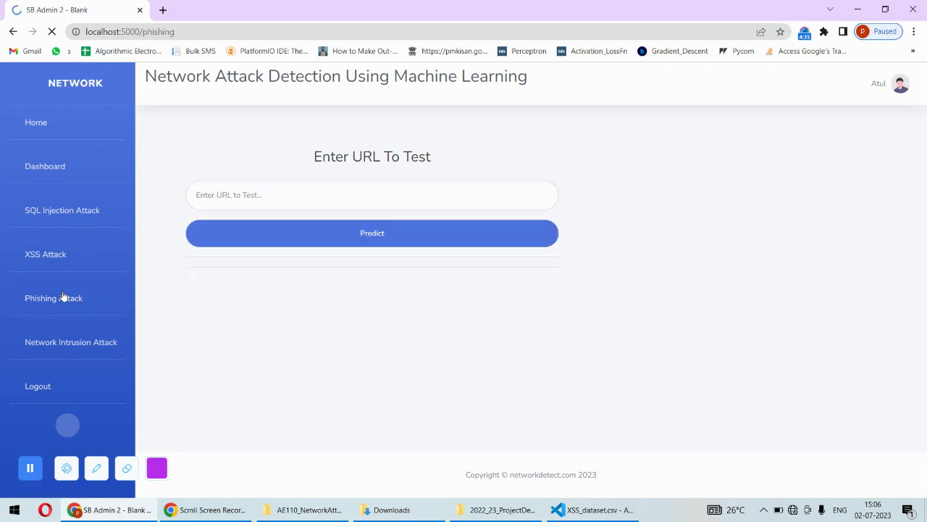
left_click(257, 195)
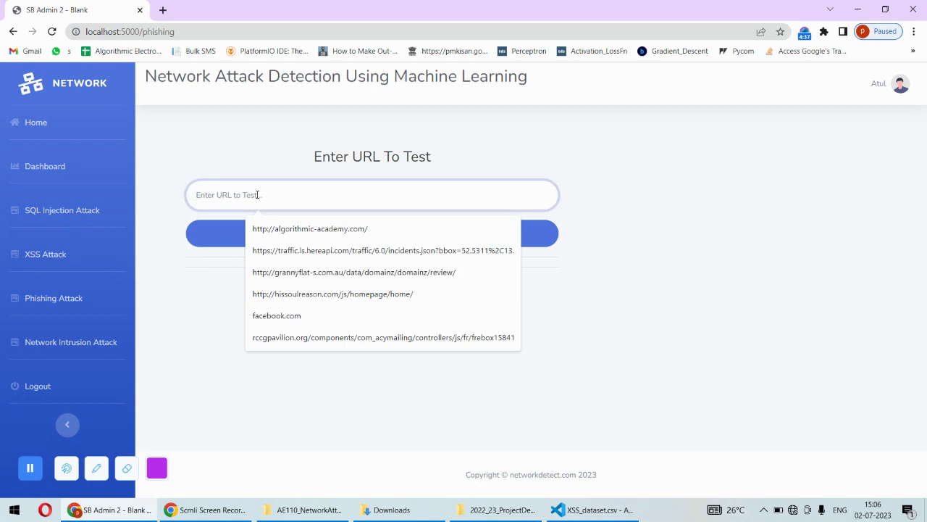
left_click(339, 226)
left_click(265, 242)
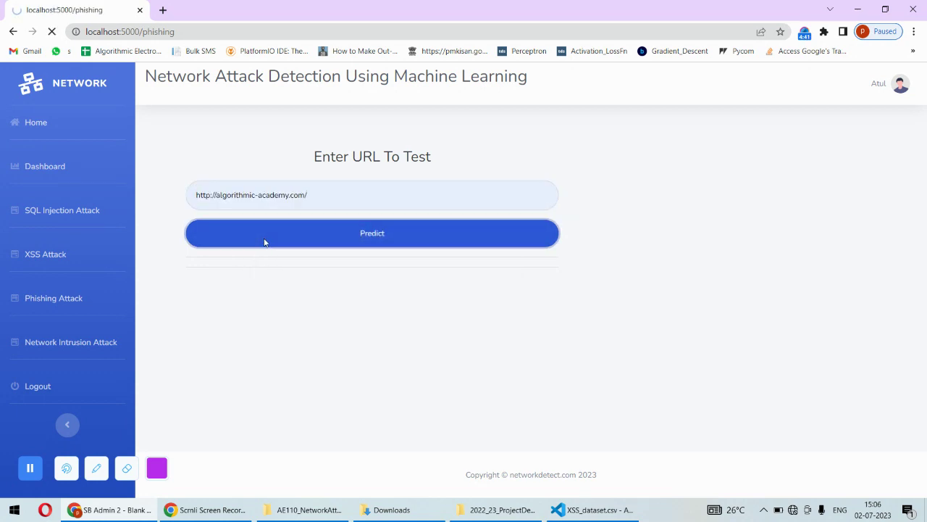
left_click_drag(415, 280, 341, 279)
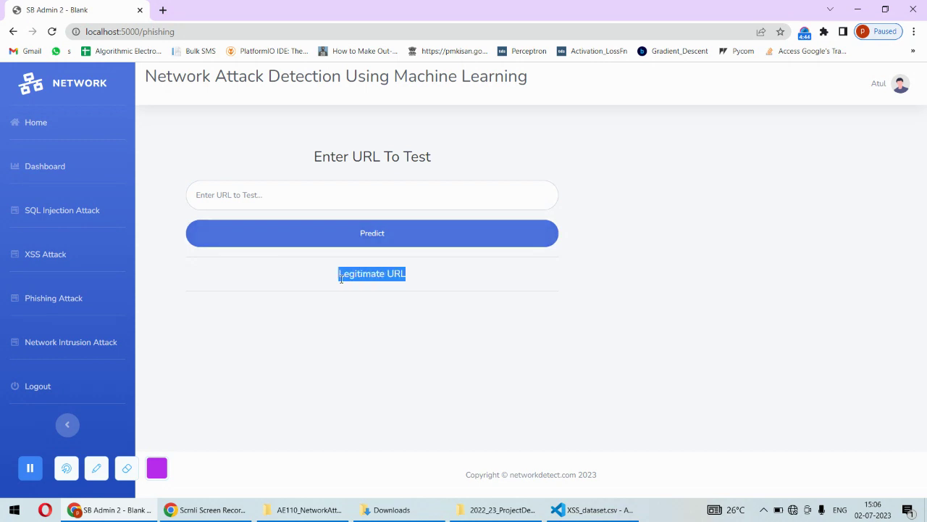
Test the grannyflat-s.com.au review URL, which is flagged as a Phishing URL
left_click(276, 195)
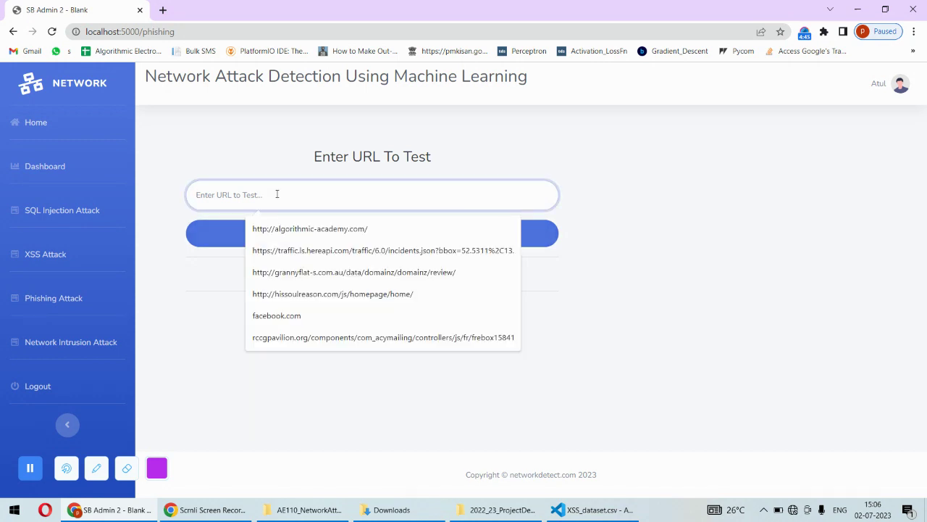
left_click(286, 273)
left_click(317, 247)
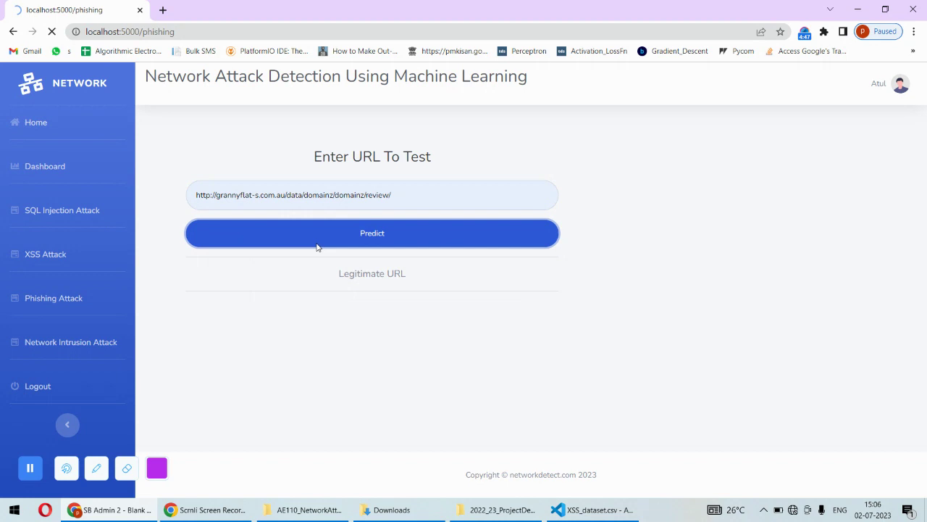
left_click_drag(417, 279, 320, 282)
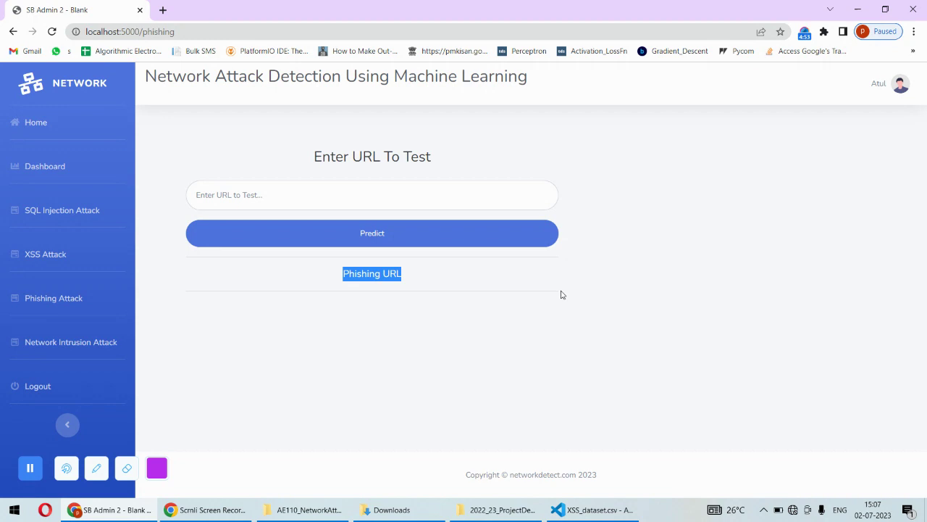
left_click(75, 343)
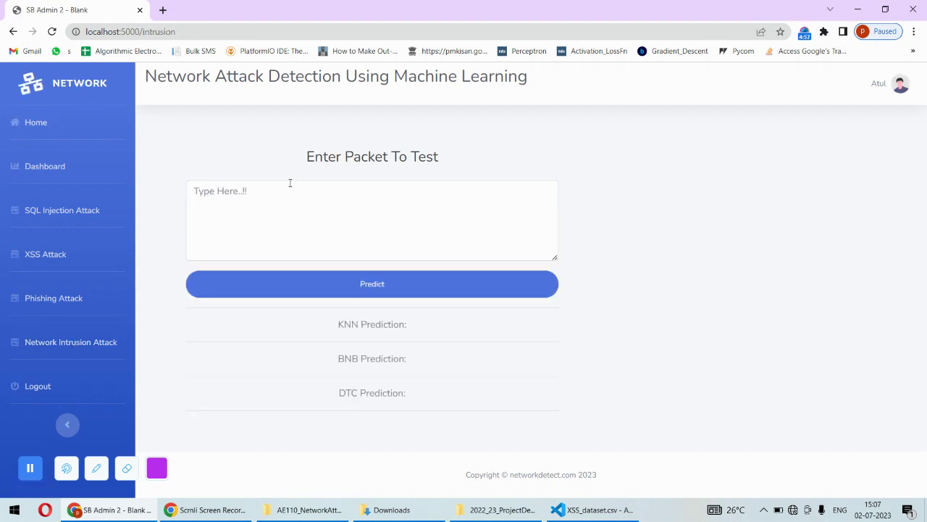
left_click(324, 206)
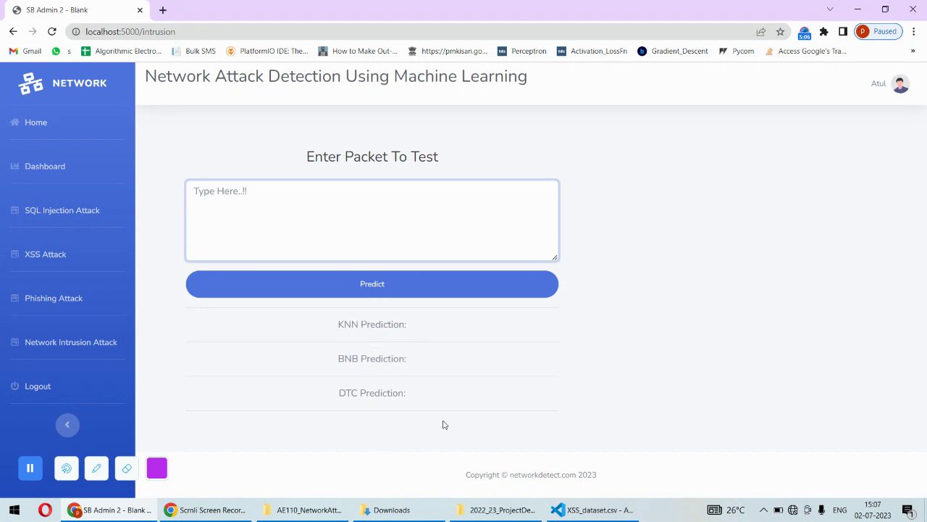
Open TestPackates.csv from the Intrusion folder in VS Code and select the line-6 packet record
left_click(591, 510)
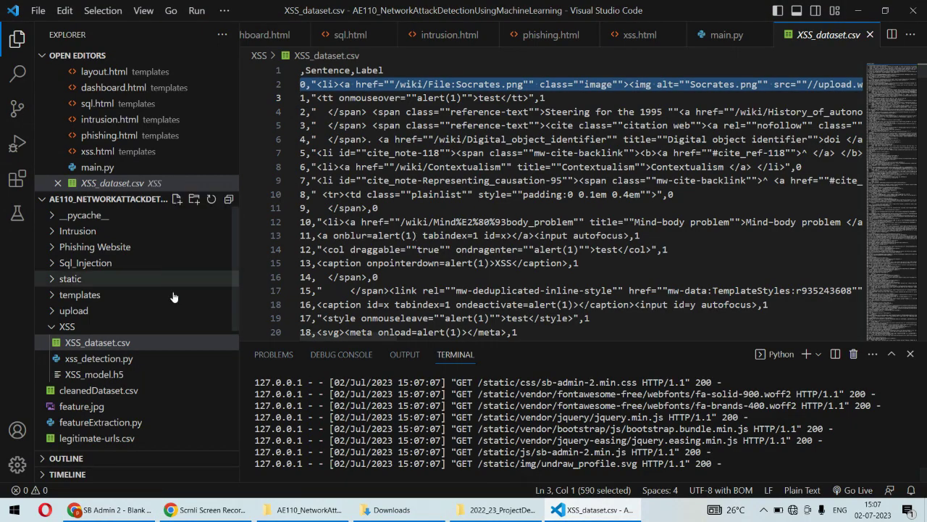
left_click(57, 231)
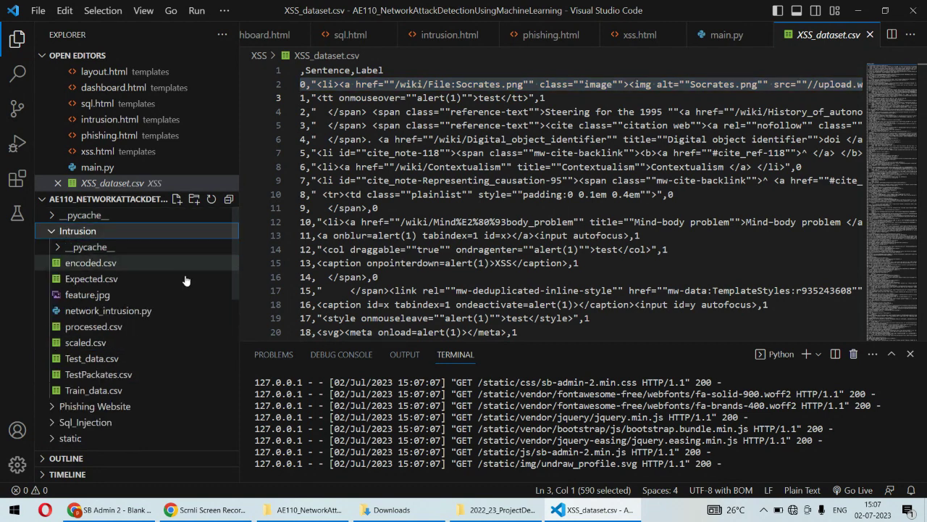
left_click(85, 375)
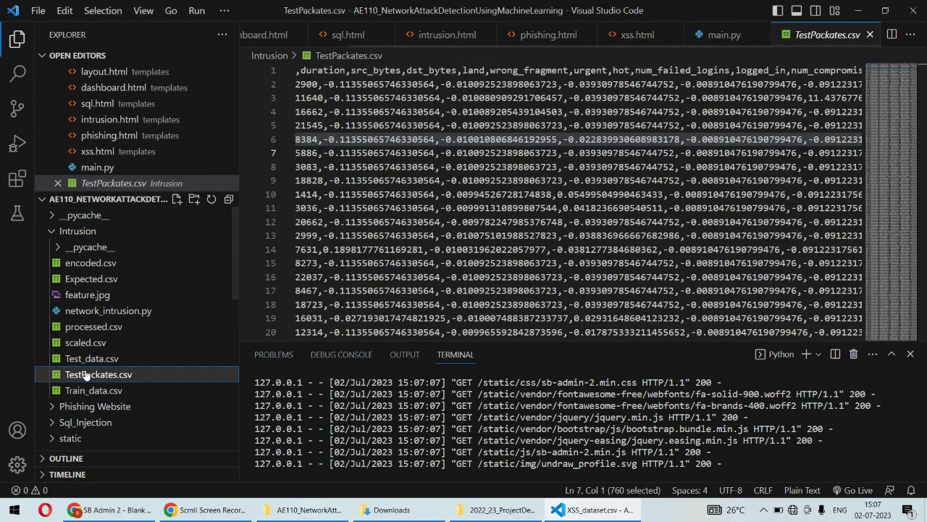
triple_click(403, 137)
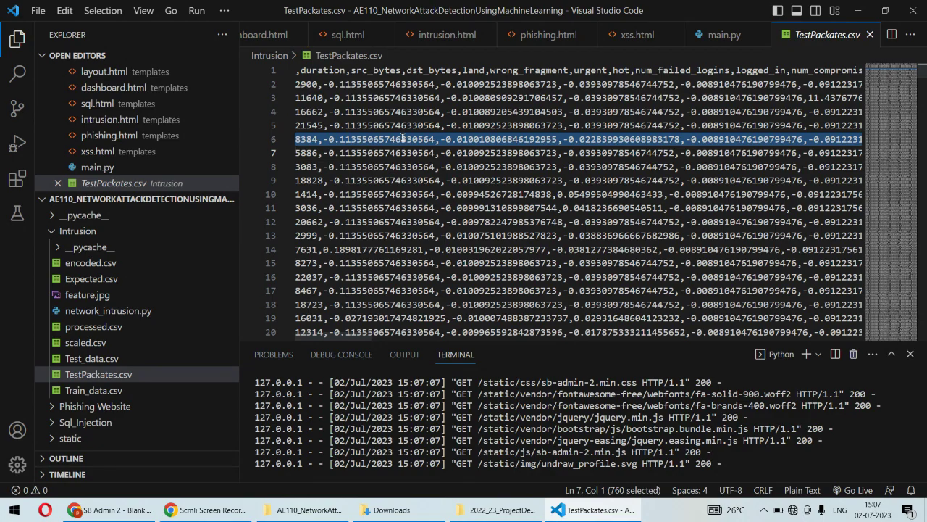
Paste the line-6 record, delete its leading 8384 index, and predict: KNN, BNB, DTC return normal
left_click(112, 509)
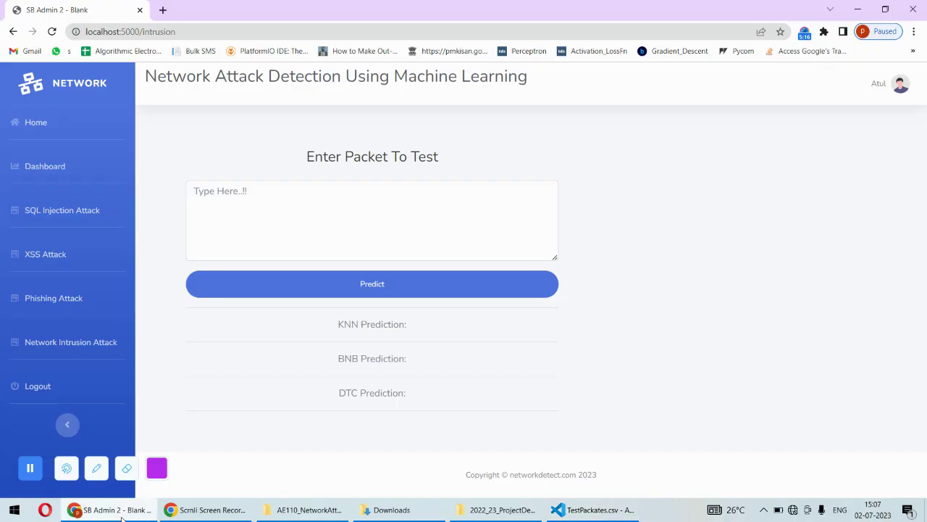
left_click(342, 234)
key("ctrl+v")
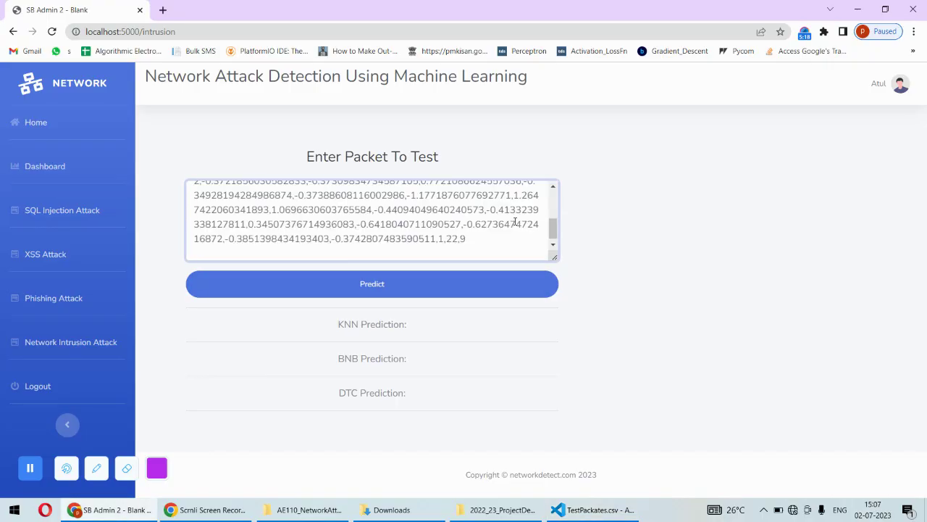
scroll(254, 219, "up", 10)
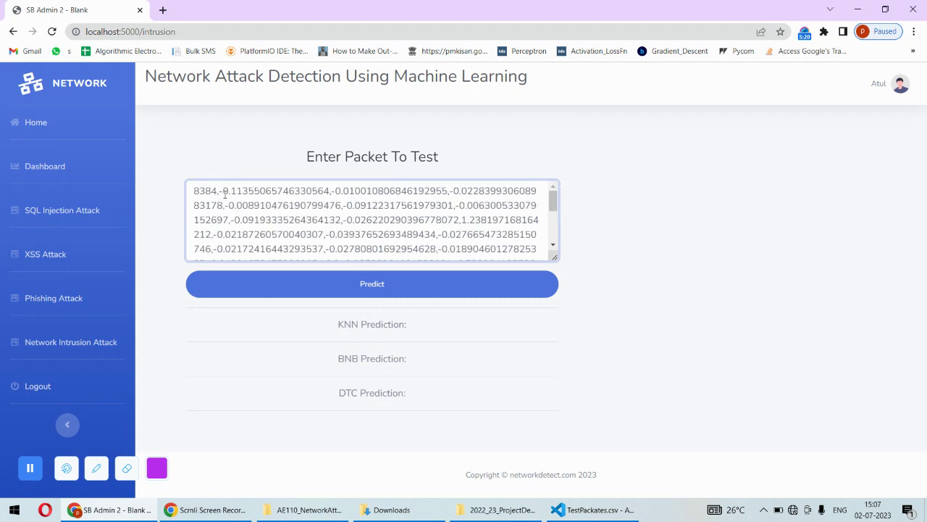
left_click_drag(219, 192, 184, 192)
key("BackSpace")
left_click(385, 283)
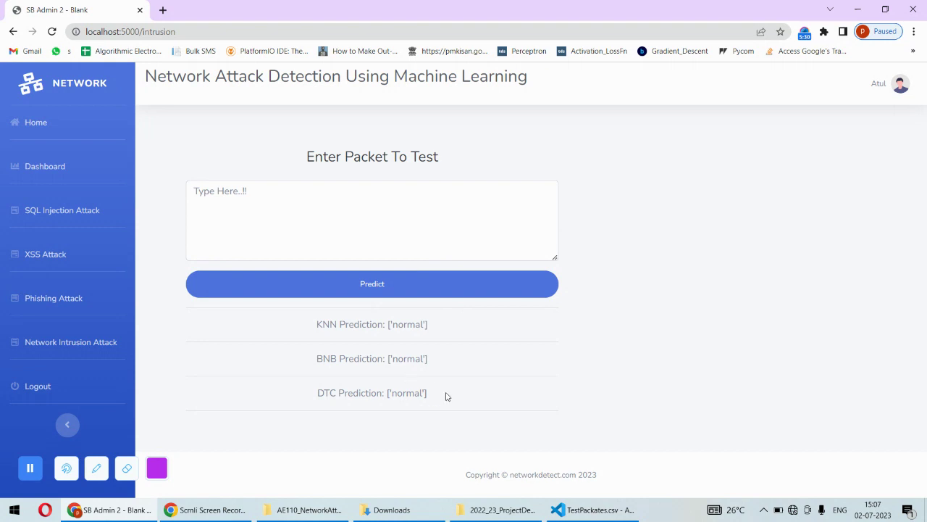
left_click_drag(446, 396, 311, 319)
left_click(577, 336)
Select the packet record on line 2 of TestPackates.csv for the next test
left_click(593, 510)
left_click(386, 84)
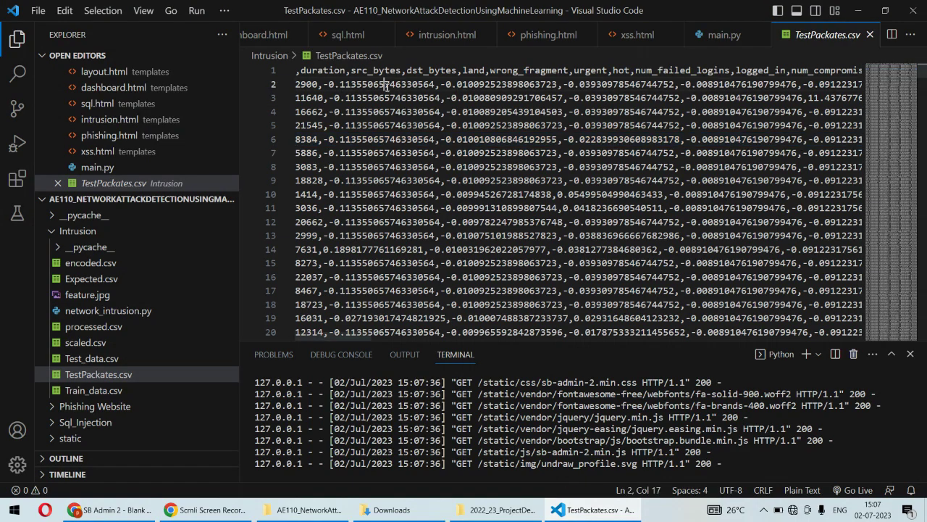
triple_click(386, 85)
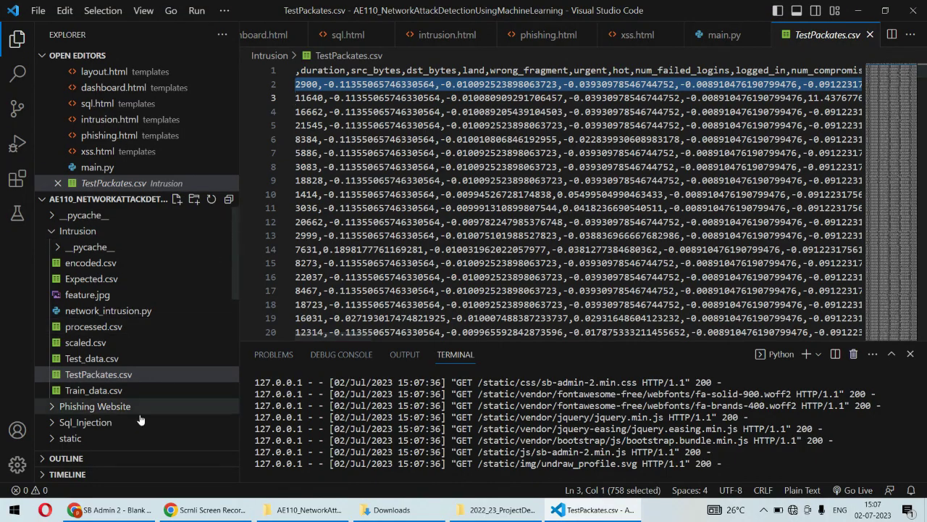
left_click(112, 509)
Paste the line-2 record, remove its 2900 index, and predict: KNN, BNB and DTC return anomaly
left_click(241, 211)
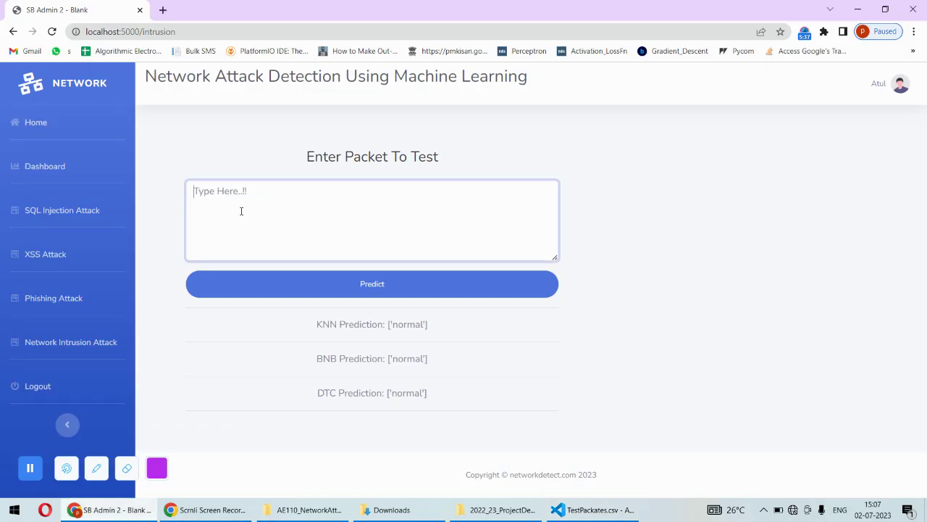
key("ctrl+v")
left_click_drag(552, 228, 553, 199)
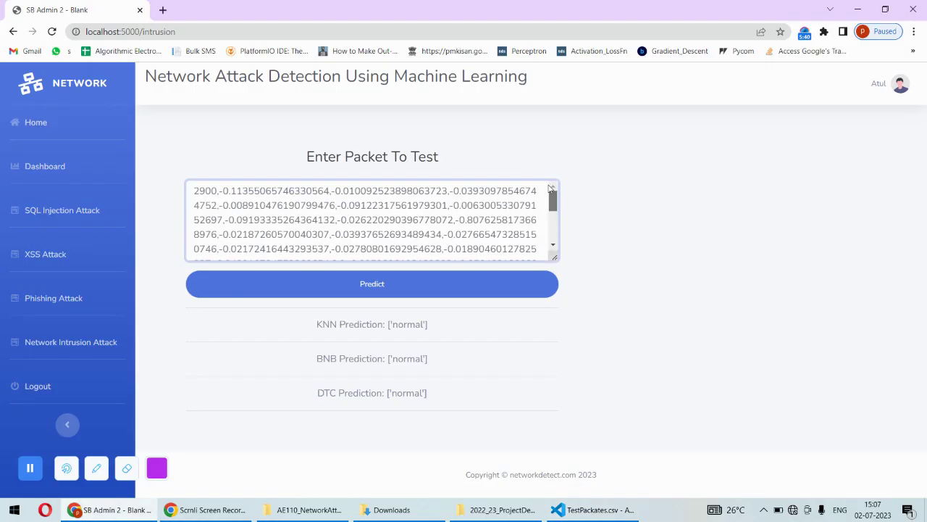
left_click_drag(221, 191, 192, 191)
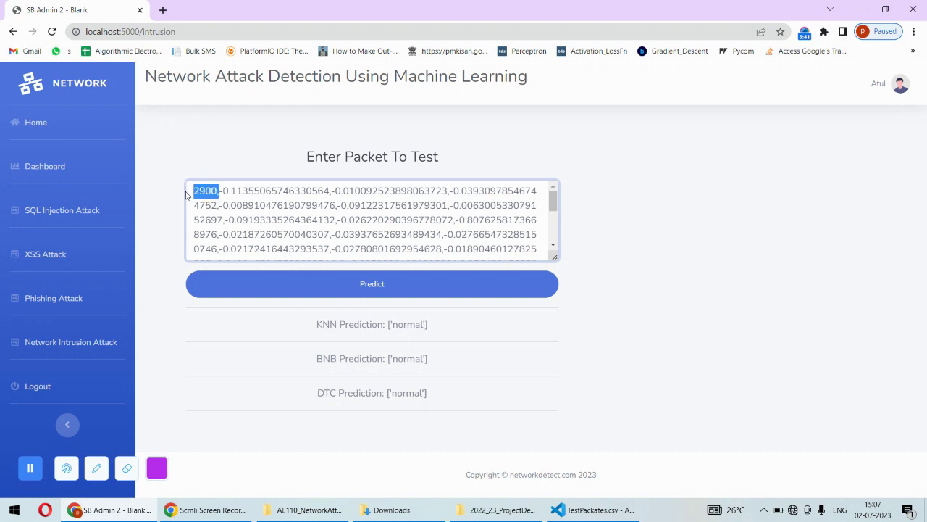
key("BackSpace")
left_click(348, 291)
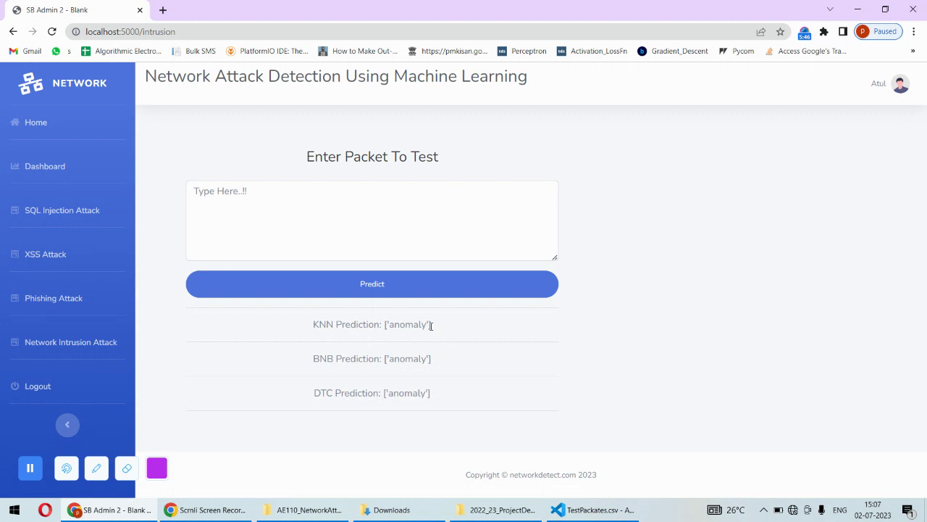
left_click_drag(430, 326, 355, 323)
left_click_drag(440, 362, 348, 344)
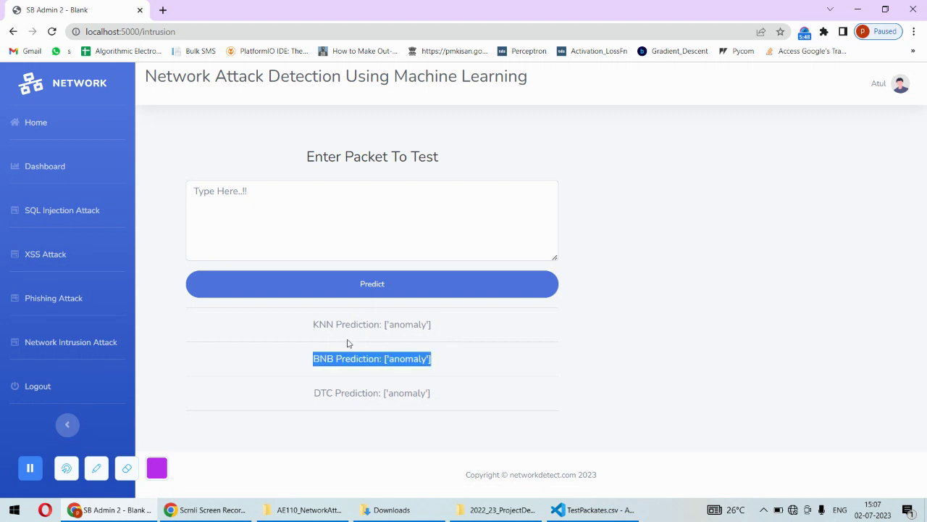
left_click(349, 227)
left_click(733, 300)
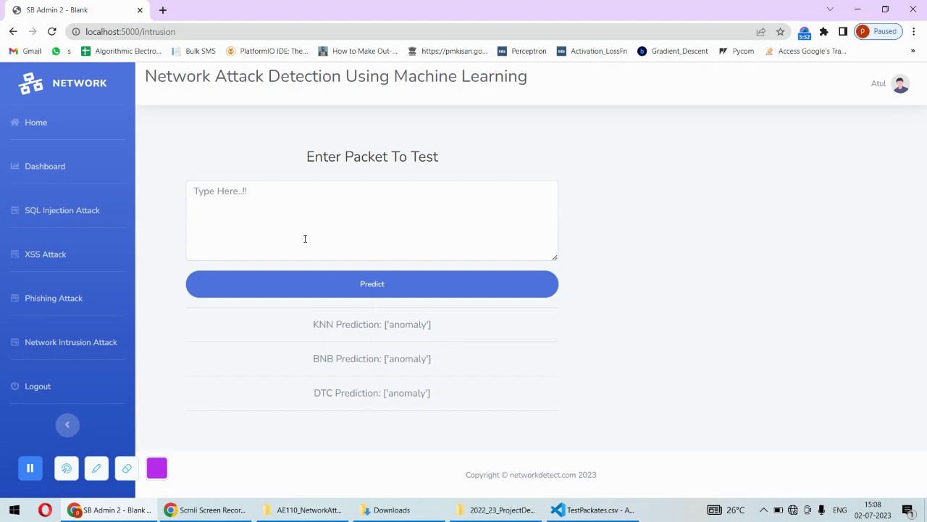
Log out to the Welcome Back login page, then bring up the screen recorder's stop controls
left_click(36, 389)
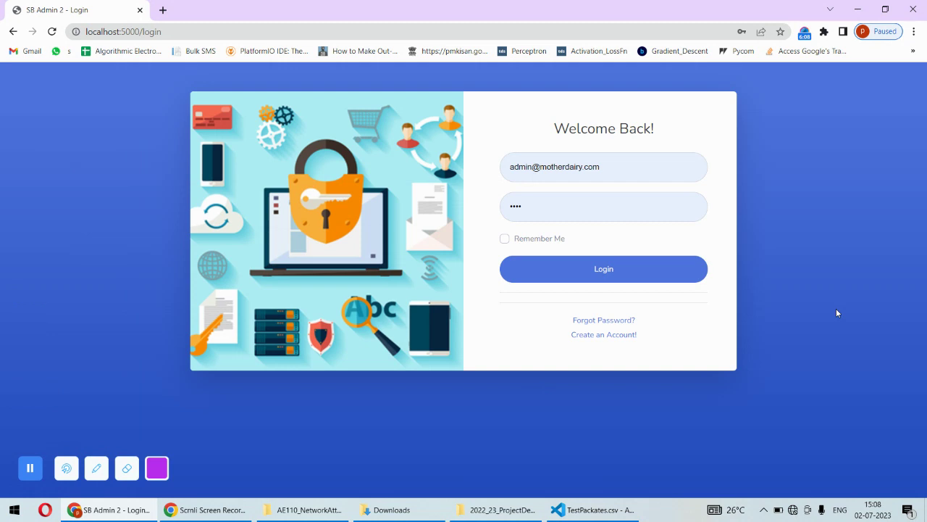
left_click(805, 33)
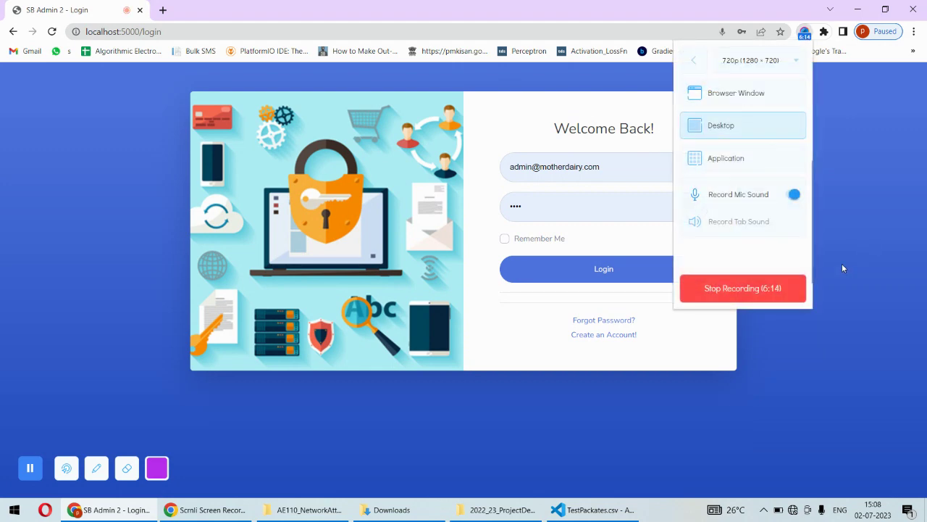